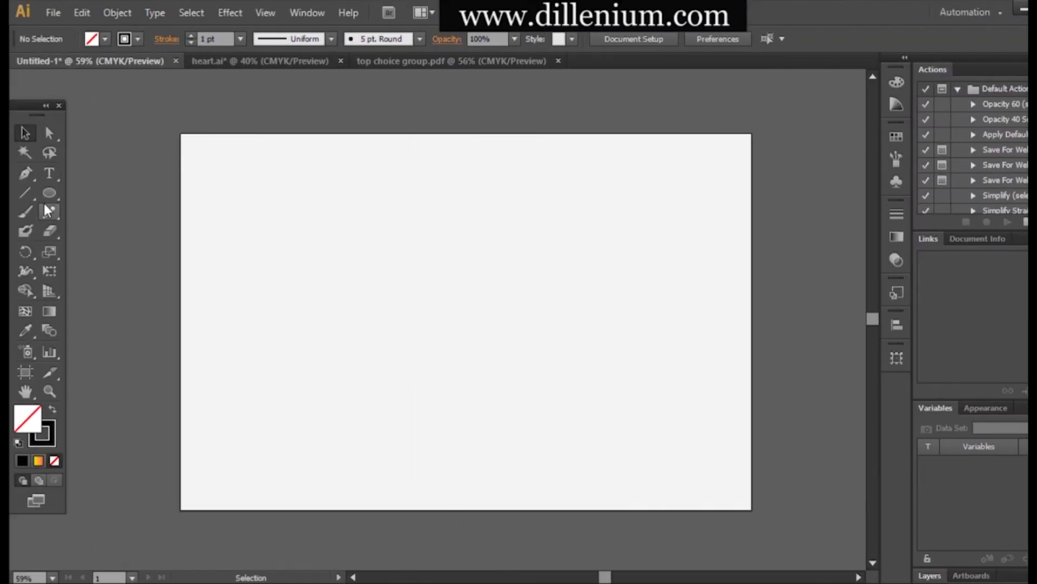
# Draw a circle in the middle of the artboard and give it a 5 pt stroke.
pyautogui.click(49, 194)
pyautogui.moveTo(329, 220); pyautogui.dragTo(508, 426)
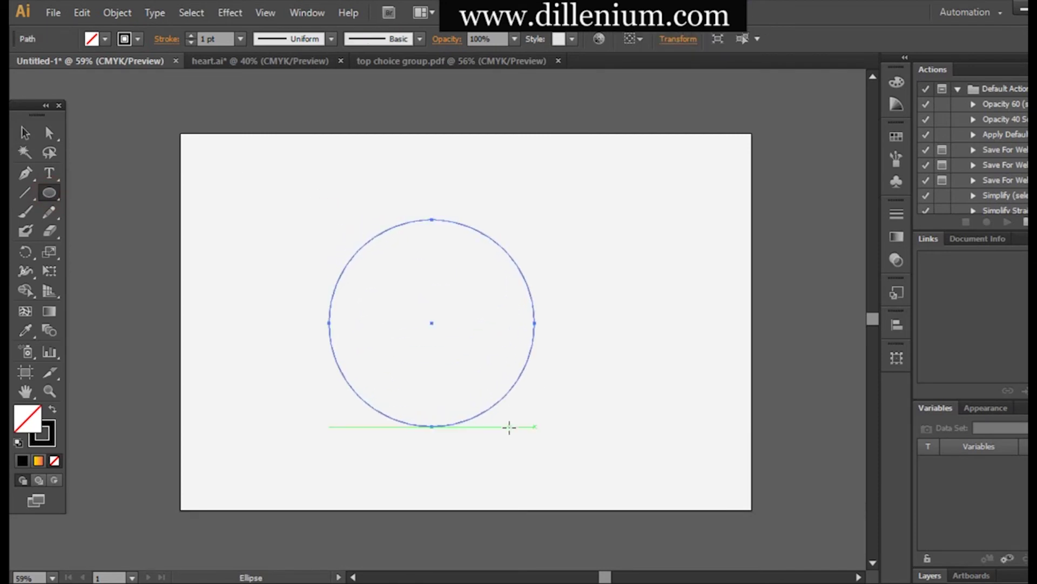
pyautogui.click(208, 38)
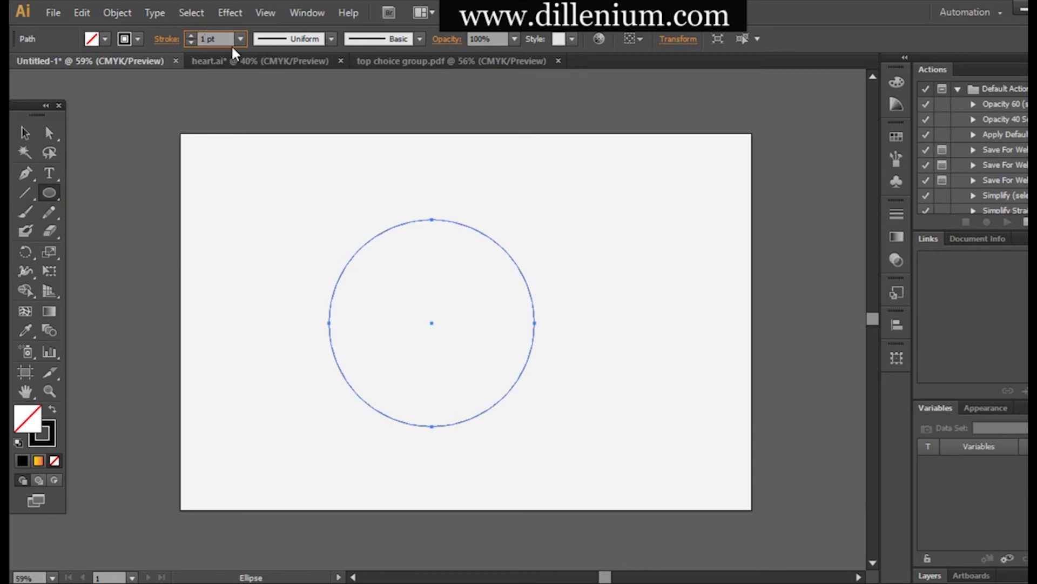
pyautogui.press('Up')
pyautogui.press('Up')
pyautogui.press('Up')
pyautogui.press('Up')
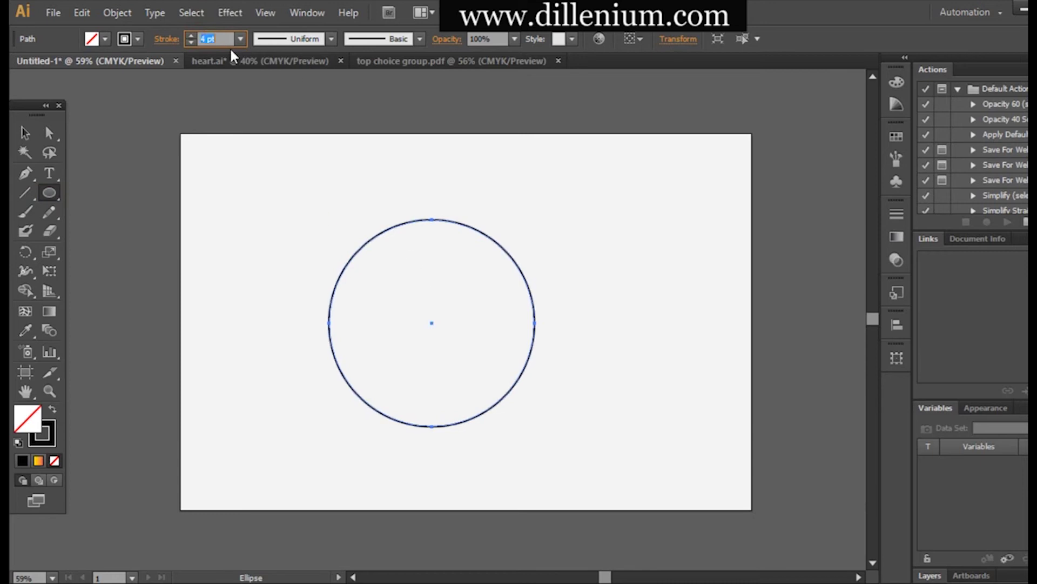
# Duplicate the circle, shift the copy right so the two overlap, and select both.
pyautogui.click(24, 133)
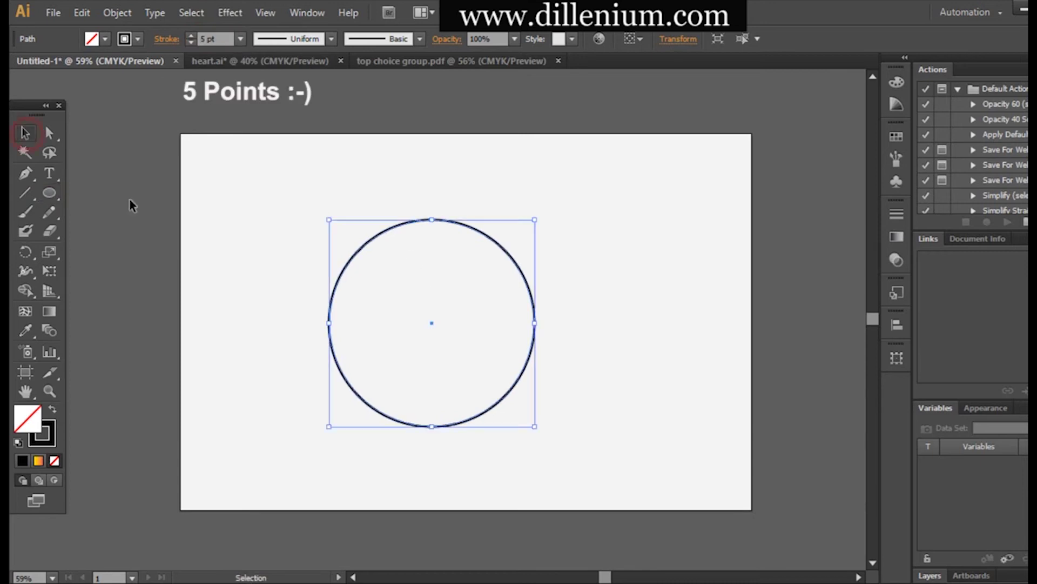
pyautogui.click(212, 279)
pyautogui.click(373, 241)
pyautogui.hotkey('ctrl', 'c')
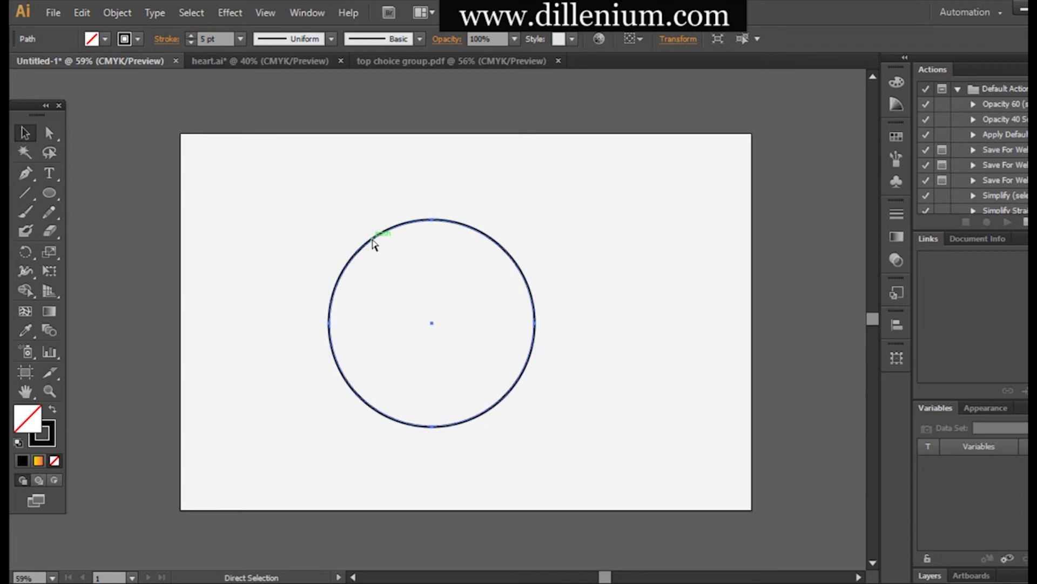
pyautogui.hotkey('ctrl', 'f')
pyautogui.hotkey('shift', 'Right')
pyautogui.hotkey('shift', 'Right')
pyautogui.hotkey('shift', 'Right')
pyautogui.hotkey('shift', 'Right')
pyautogui.hotkey('shift', 'Right')
pyautogui.hotkey('shift', 'Right')
pyautogui.hotkey('shift', 'Right')
pyautogui.hotkey('shift', 'Right')
pyautogui.hotkey('shift', 'Right')
pyautogui.hotkey('shift', 'Right')
pyautogui.hotkey('shift', 'Right')
pyautogui.hotkey('shift', 'Right')
pyautogui.hotkey('shift', 'Right')
pyautogui.hotkey('shift', 'Right')
pyautogui.hotkey('shift', 'Right')
pyautogui.hotkey('shift', 'Right')
pyautogui.hotkey('shift', 'Right')
pyautogui.hotkey('shift', 'Right')
pyautogui.hotkey('shift', 'Right')
pyautogui.hotkey('shift', 'Right')
pyautogui.hotkey('shift', 'Right')
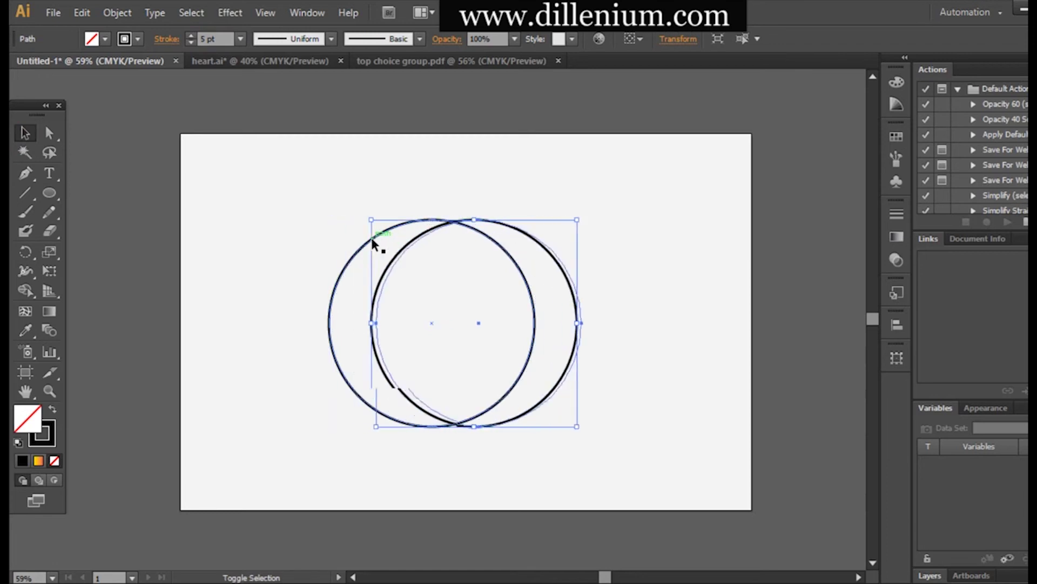
pyautogui.keyDown('shift'); pyautogui.click(371, 237); pyautogui.keyUp('shift')
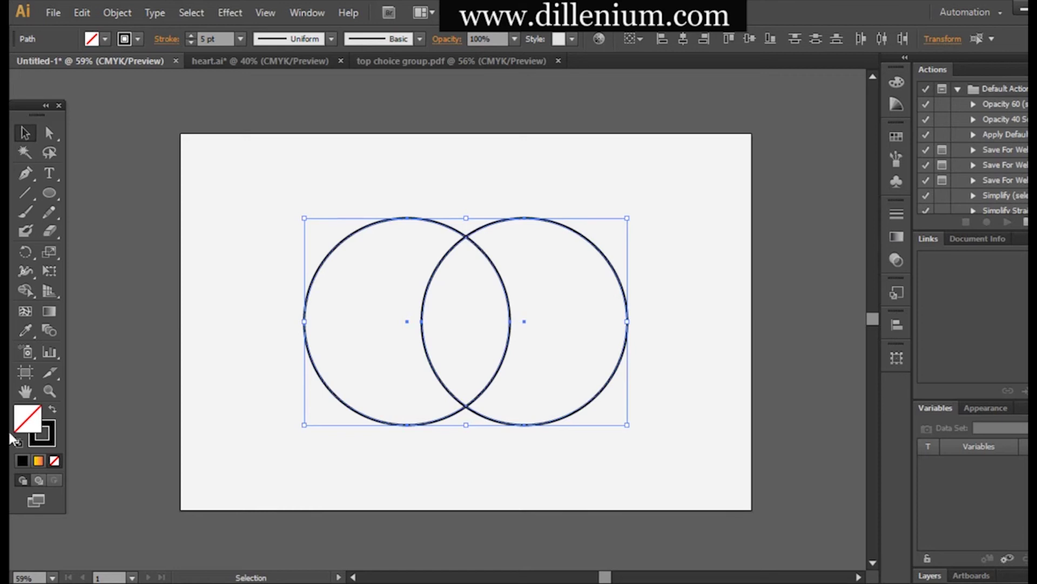
# With Shape Builder, split off the left crescent, middle lens and right crescent regions.
pyautogui.click(24, 292)
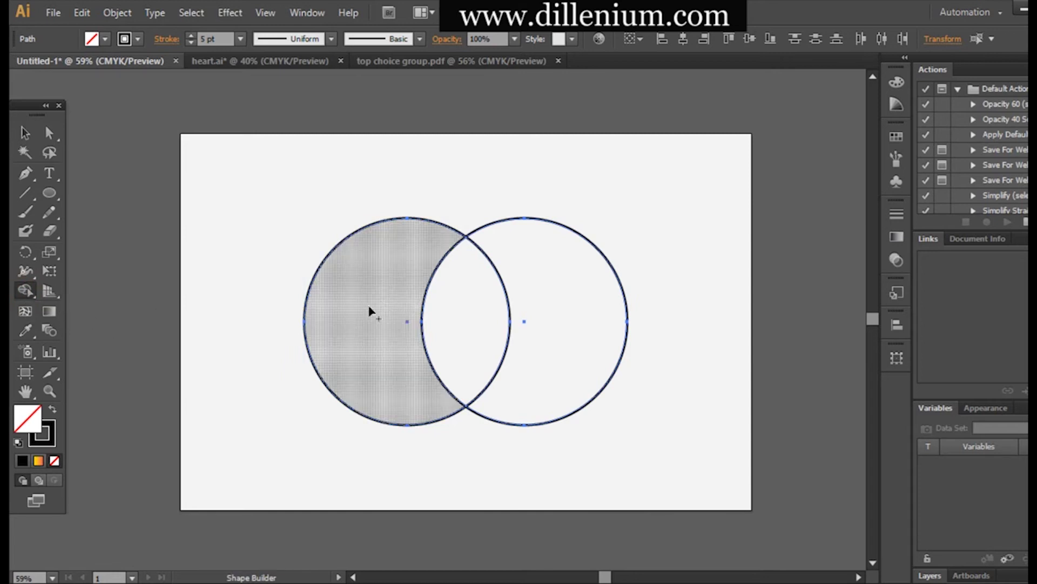
pyautogui.moveTo(390, 337)
pyautogui.mouseDown()
pyautogui.moveTo(431, 326)
pyautogui.moveTo(541, 341)
pyautogui.mouseUp()
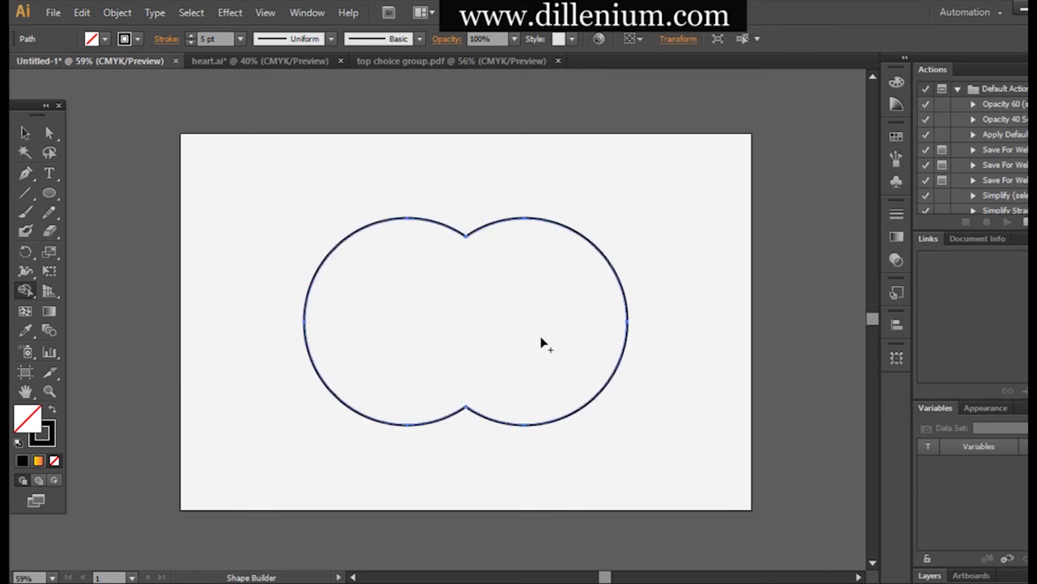
pyautogui.hotkey('ctrl', 'z')
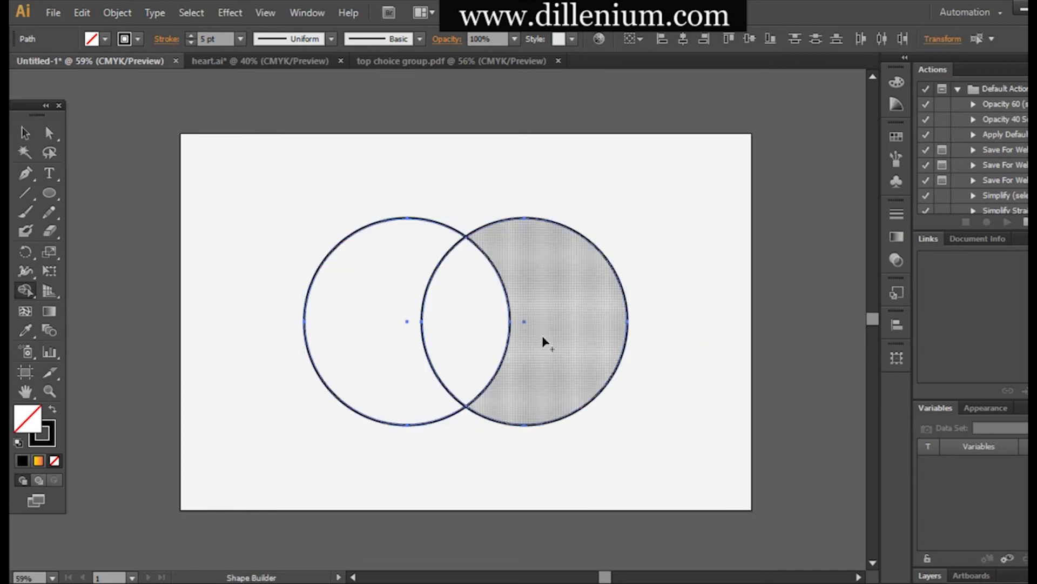
pyautogui.click(400, 300)
pyautogui.click(475, 301)
pyautogui.click(559, 306)
# Undo an accidental merge, split the three regions again, and select all the pieces.
pyautogui.moveTo(374, 302); pyautogui.dragTo(578, 301)
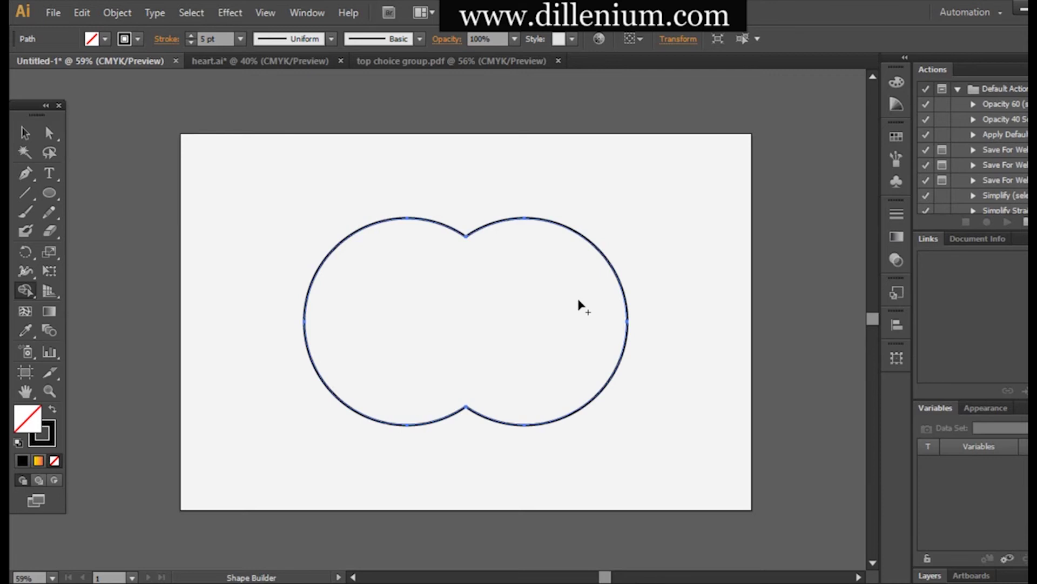
pyautogui.hotkey('ctrl', 'z')
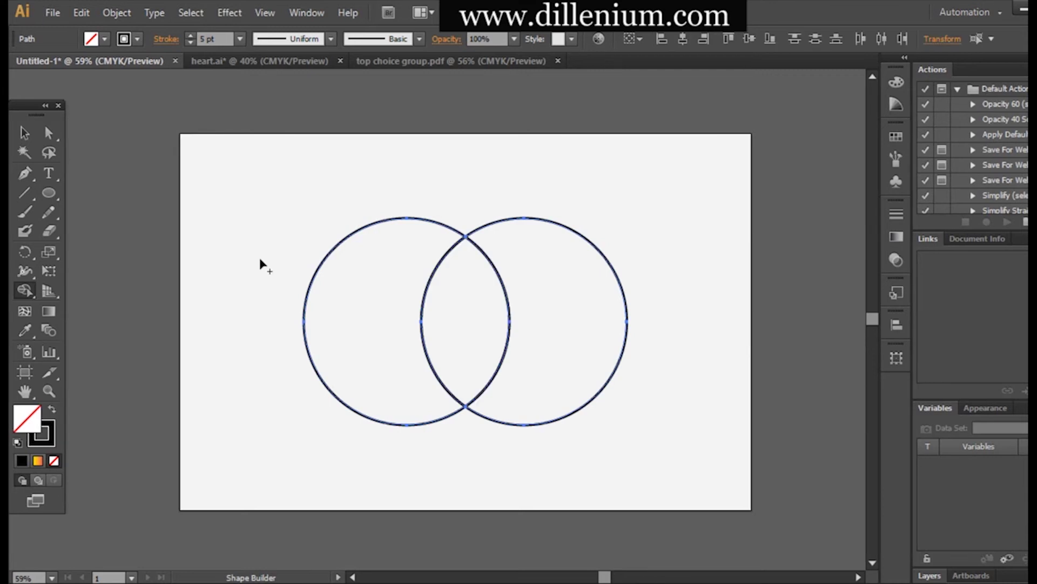
pyautogui.click(350, 311)
pyautogui.click(480, 317)
pyautogui.click(578, 305)
pyautogui.click(22, 132)
pyautogui.moveTo(281, 226); pyautogui.dragTo(645, 440)
# Fill all the circle pieces with orange.
pyautogui.click(104, 39)
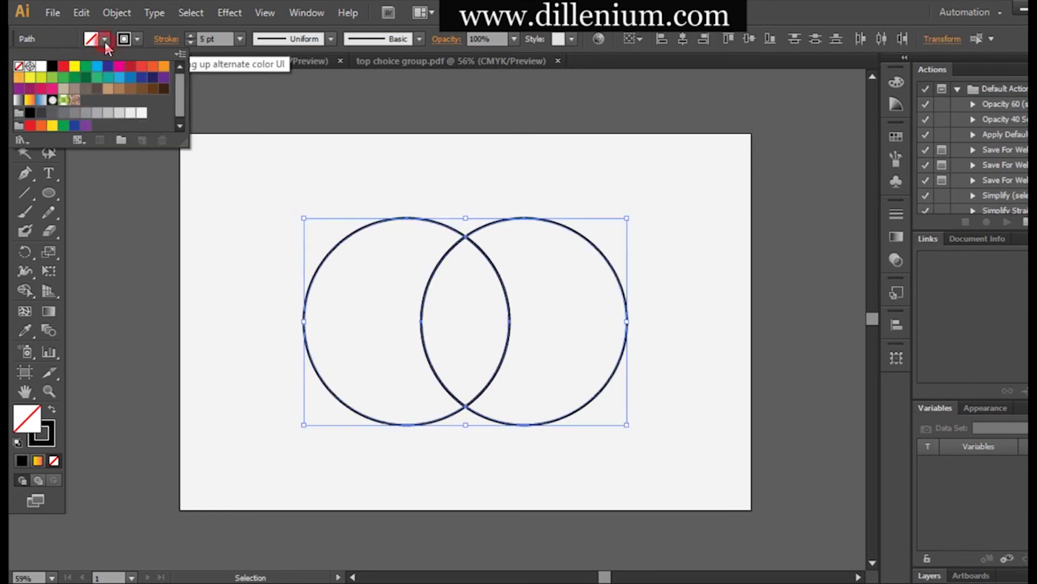
pyautogui.click(19, 77)
pyautogui.click(233, 291)
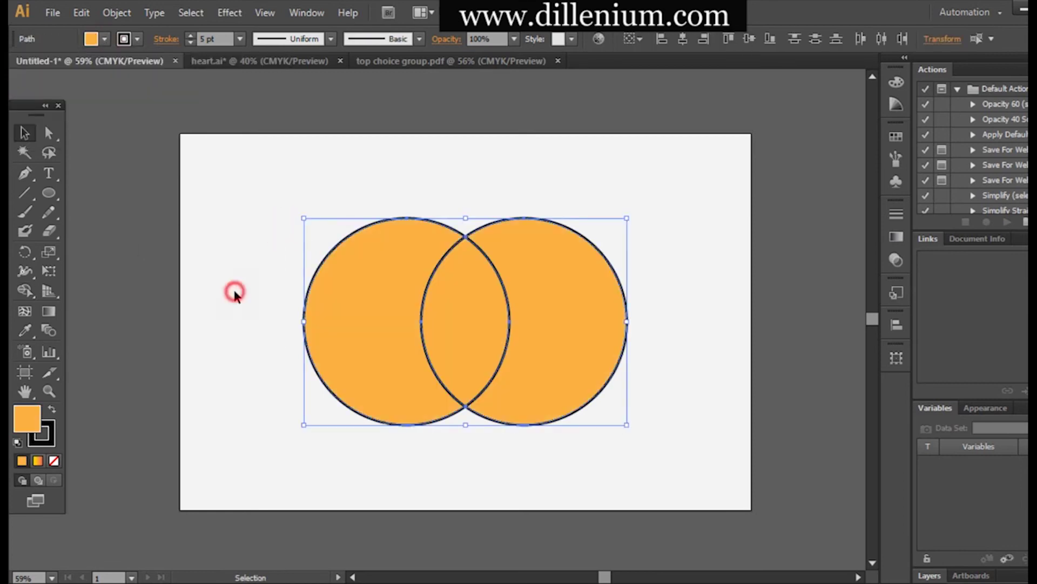
pyautogui.click(233, 292)
# Nudge the left and right crescents outward and delete the middle lens.
pyautogui.click(342, 294)
pyautogui.hotkey('shift', 'Left')
pyautogui.hotkey('shift', 'Left')
pyautogui.hotkey('shift', 'Left')
pyautogui.hotkey('shift', 'Left')
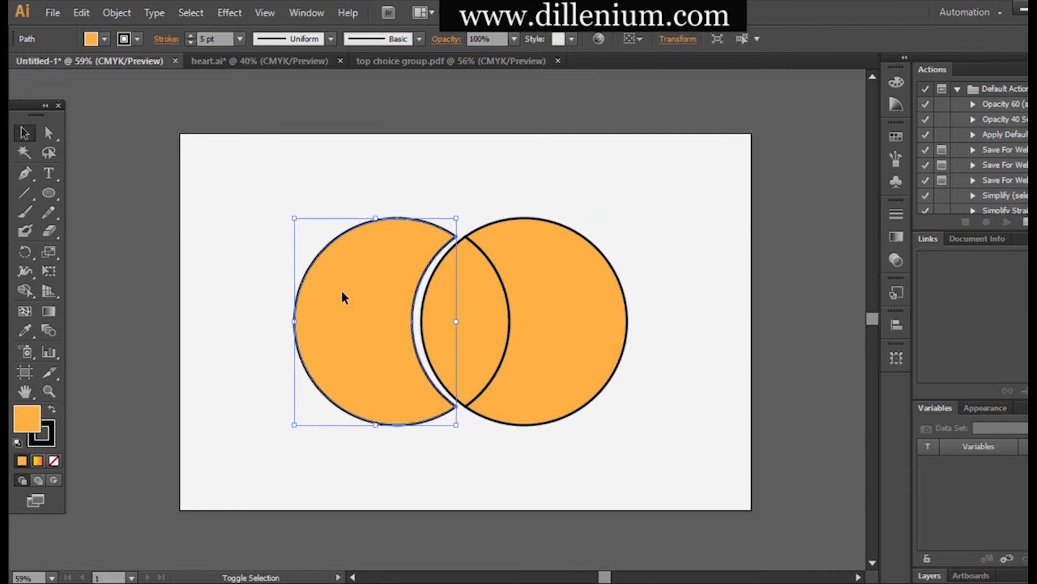
pyautogui.click(612, 320)
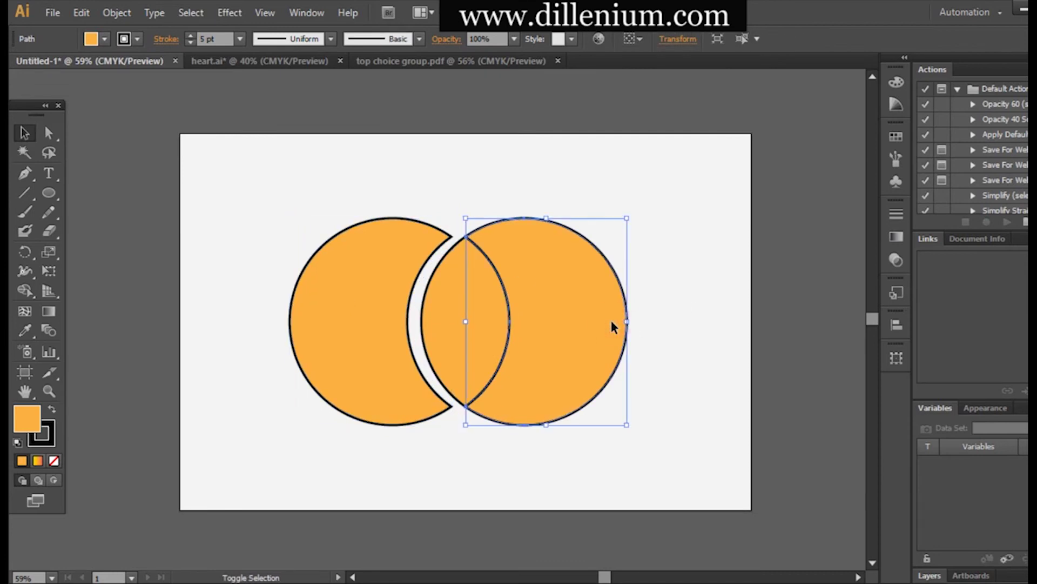
pyautogui.hotkey('shift', 'Right')
pyautogui.hotkey('shift', 'Right')
pyautogui.hotkey('shift', 'Right')
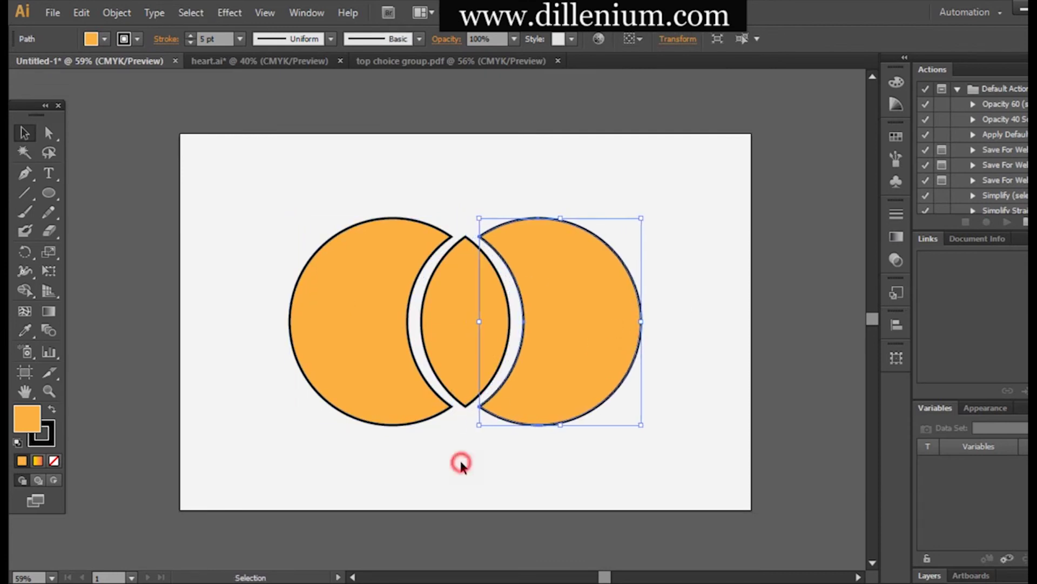
pyautogui.click(461, 464)
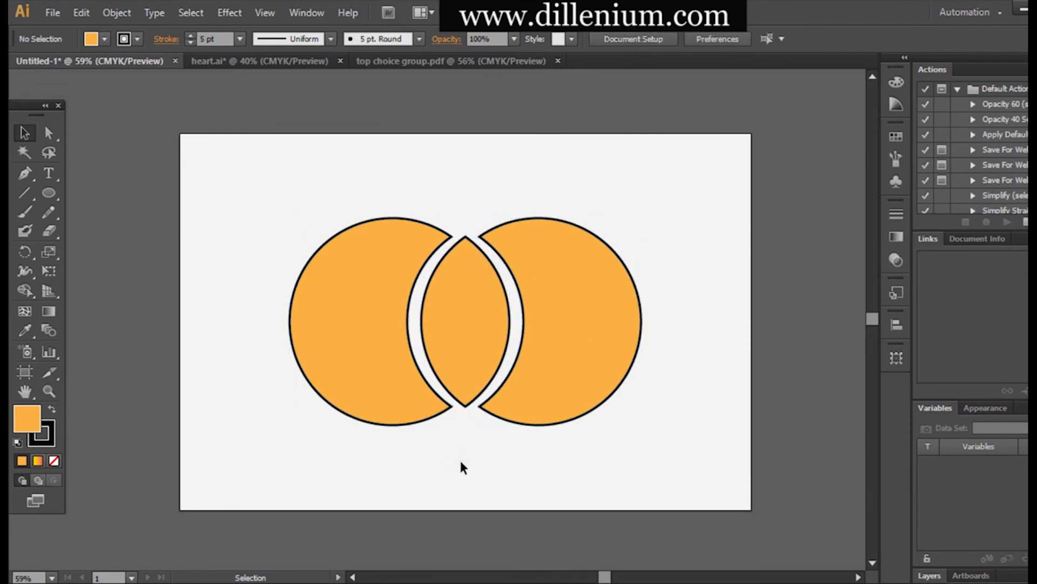
pyautogui.click(470, 314)
pyautogui.press('Delete')
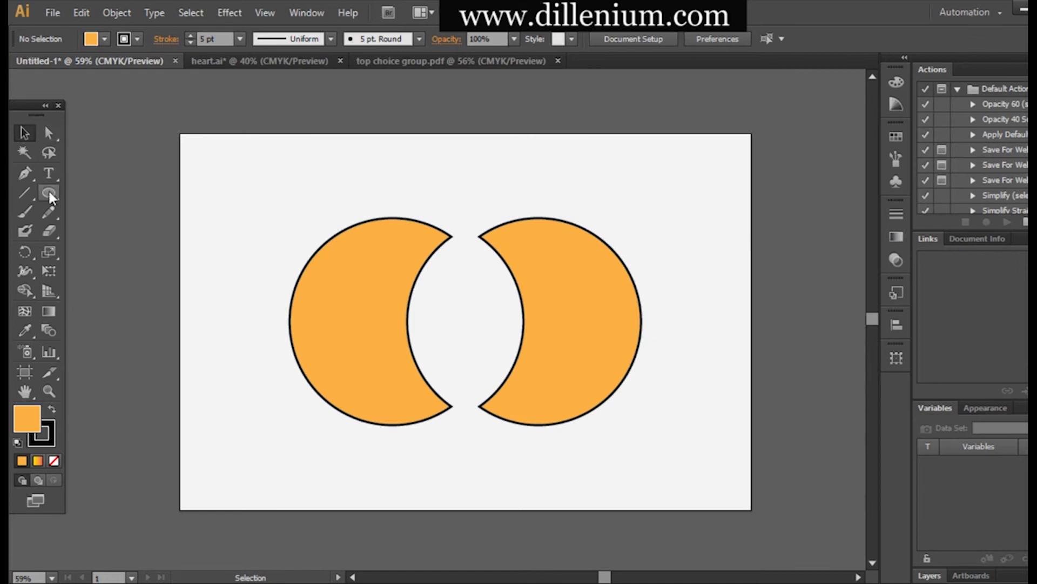
# Delete the crescents and draw a large circle with a smaller one inside it.
pyautogui.moveTo(274, 227); pyautogui.dragTo(622, 429)
pyautogui.press('Delete')
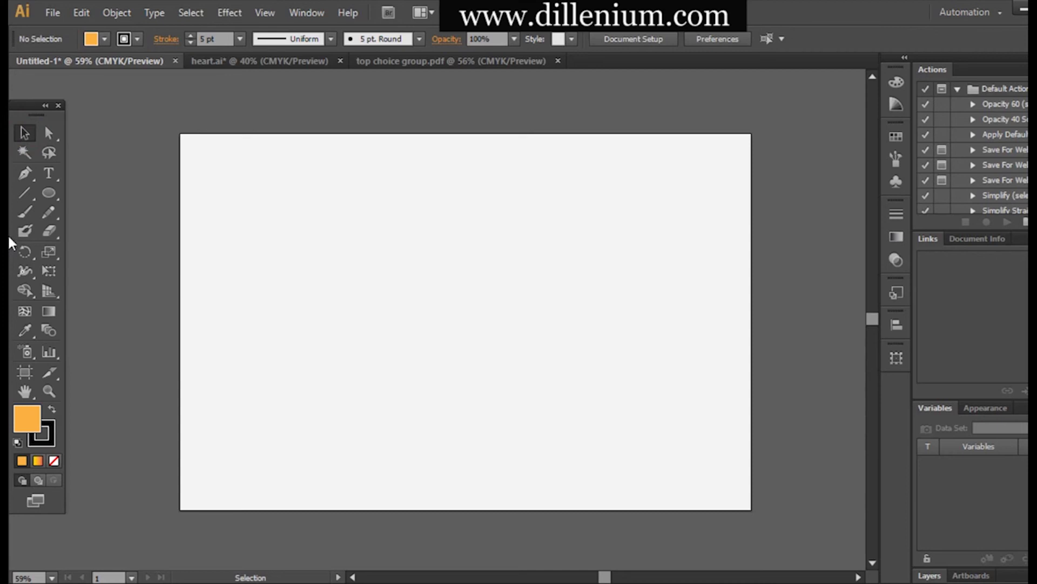
pyautogui.click(49, 193)
pyautogui.moveTo(301, 219); pyautogui.dragTo(516, 426)
pyautogui.moveTo(365, 249); pyautogui.dragTo(523, 410)
# Align the two circles' centres horizontally and vertically so they are concentric.
pyautogui.click(24, 132)
pyautogui.click(321, 223)
pyautogui.moveTo(432, 341); pyautogui.dragTo(550, 434)
pyautogui.click(684, 38)
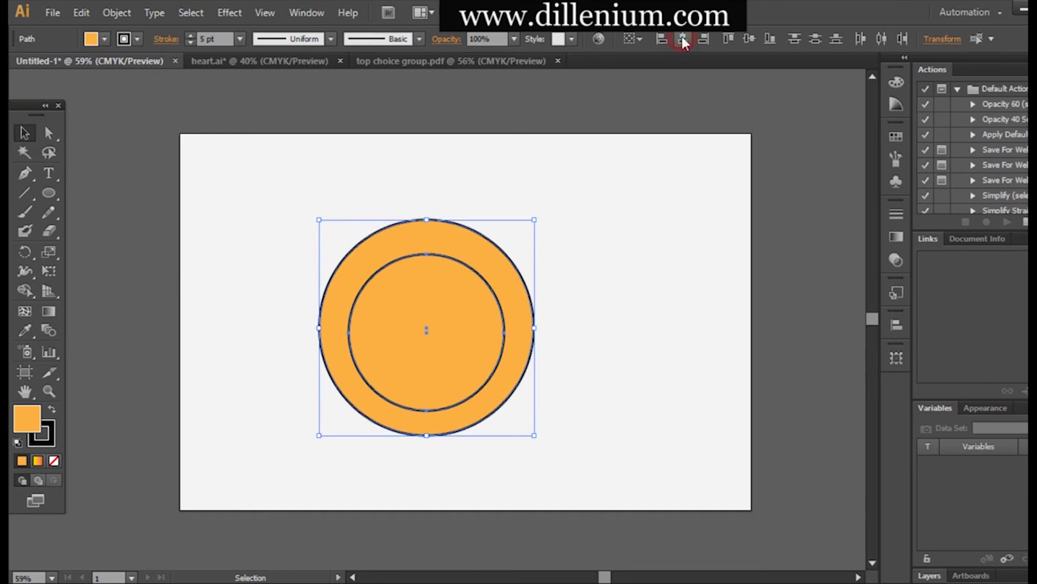
pyautogui.click(745, 37)
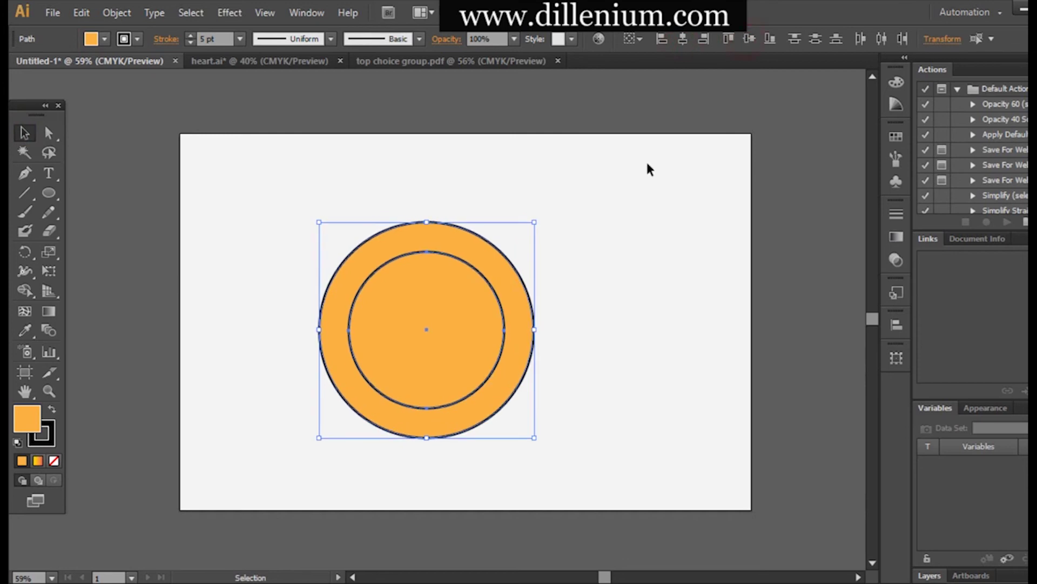
# Remove the ring's fill and place an overlapping copy of it to the right.
pyautogui.click(104, 39)
pyautogui.click(18, 66)
pyautogui.click(222, 261)
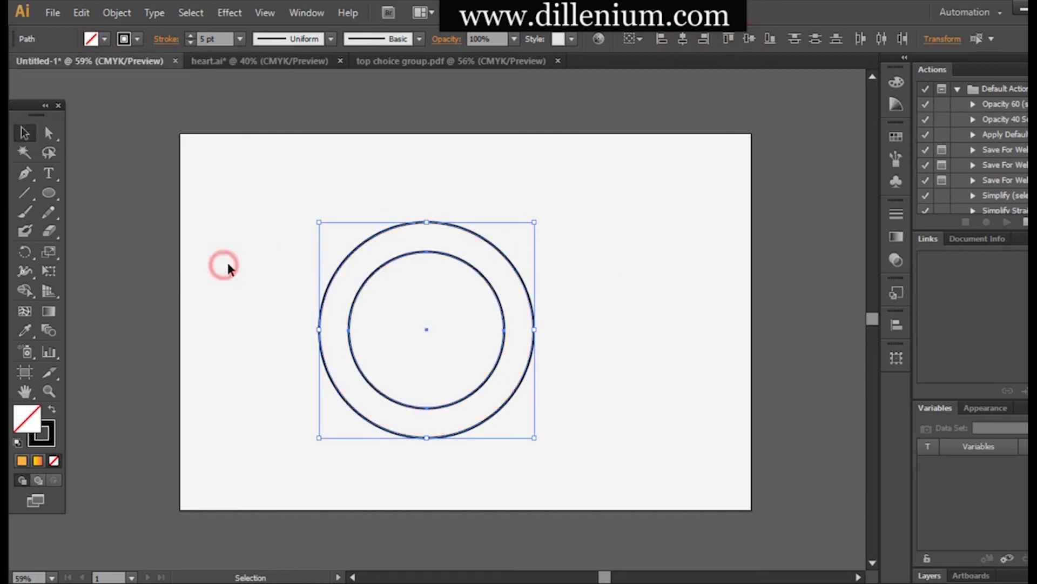
pyautogui.moveTo(268, 245); pyautogui.dragTo(589, 411)
pyautogui.click(509, 416)
pyautogui.click(509, 416)
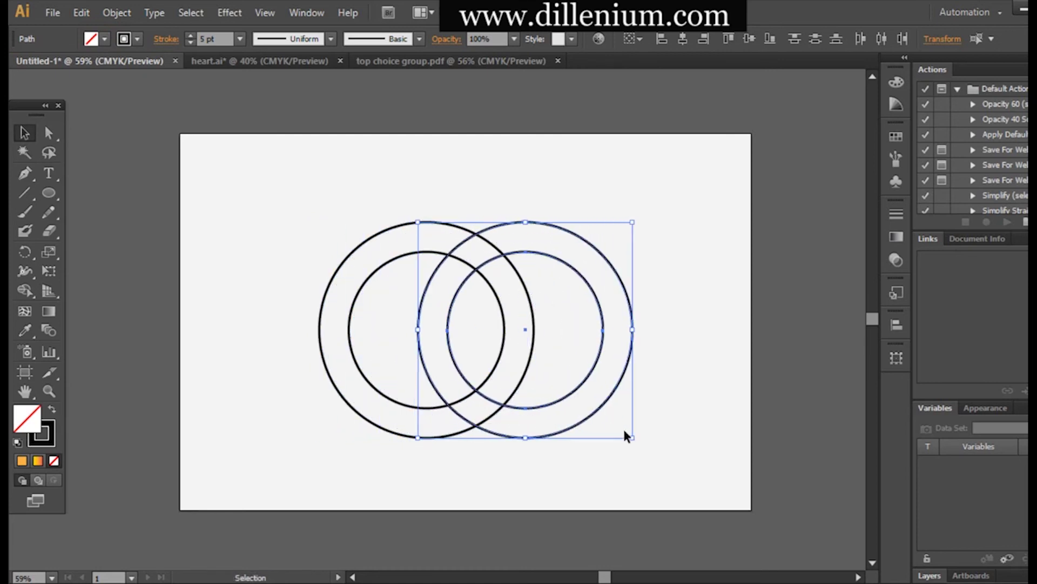
pyautogui.click(618, 463)
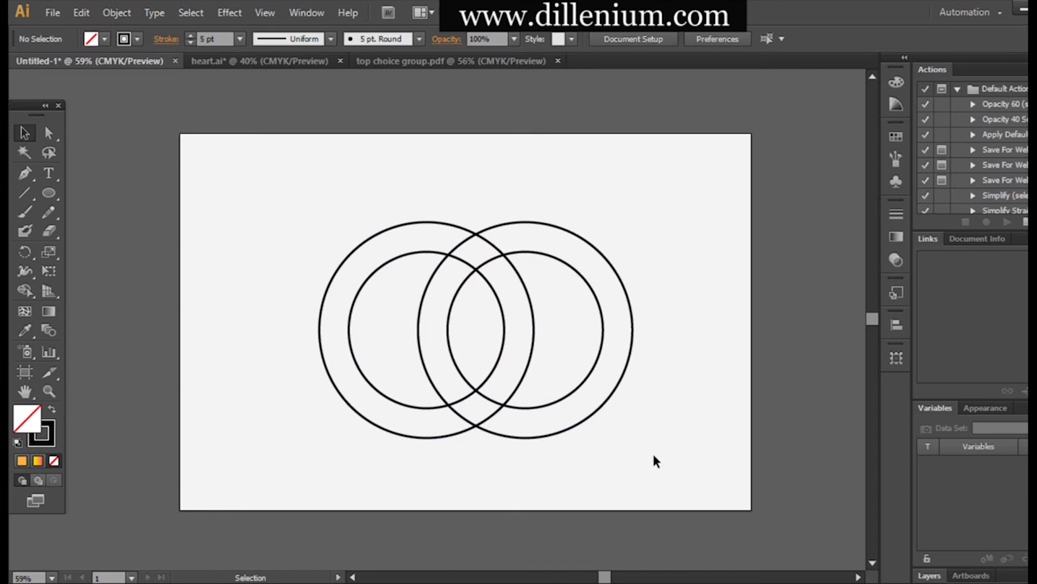
pyautogui.moveTo(654, 455); pyautogui.dragTo(256, 222)
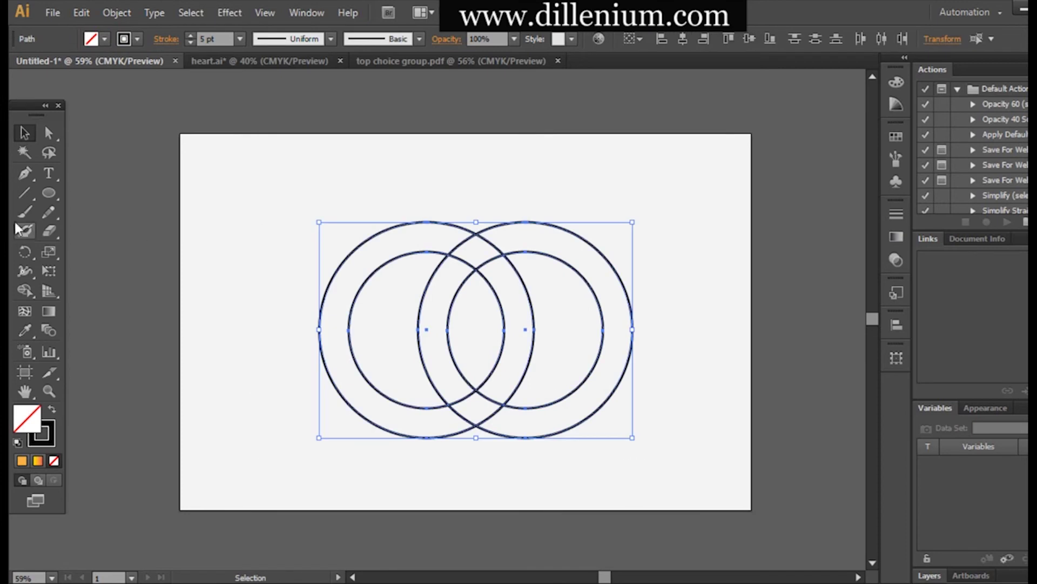
# With Shape Builder, merge the left ring's crescent with its top and bottom overlaps.
pyautogui.click(24, 290)
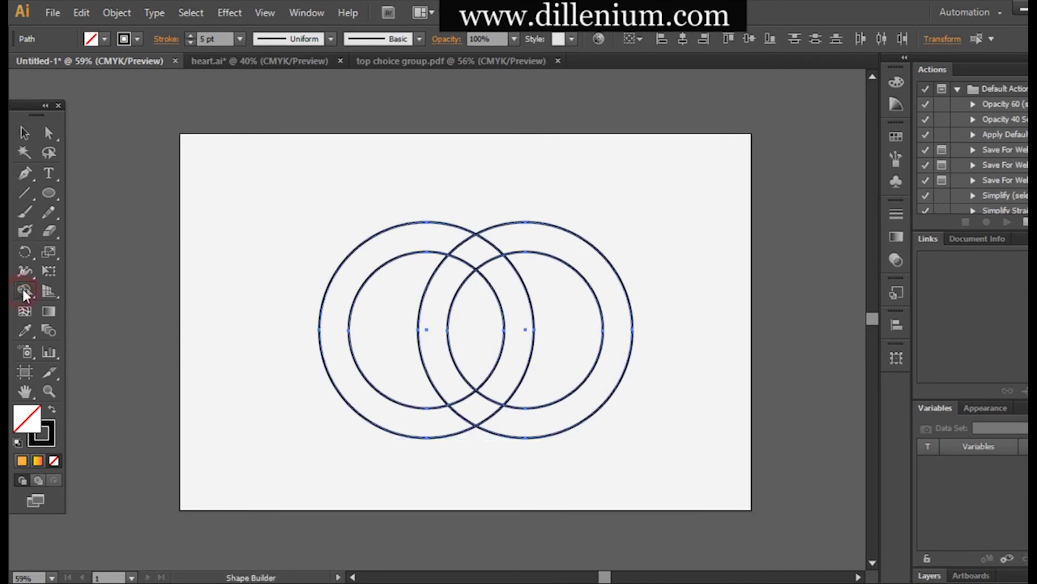
pyautogui.click(416, 234)
pyautogui.moveTo(427, 239); pyautogui.dragTo(480, 254)
pyautogui.click(505, 293)
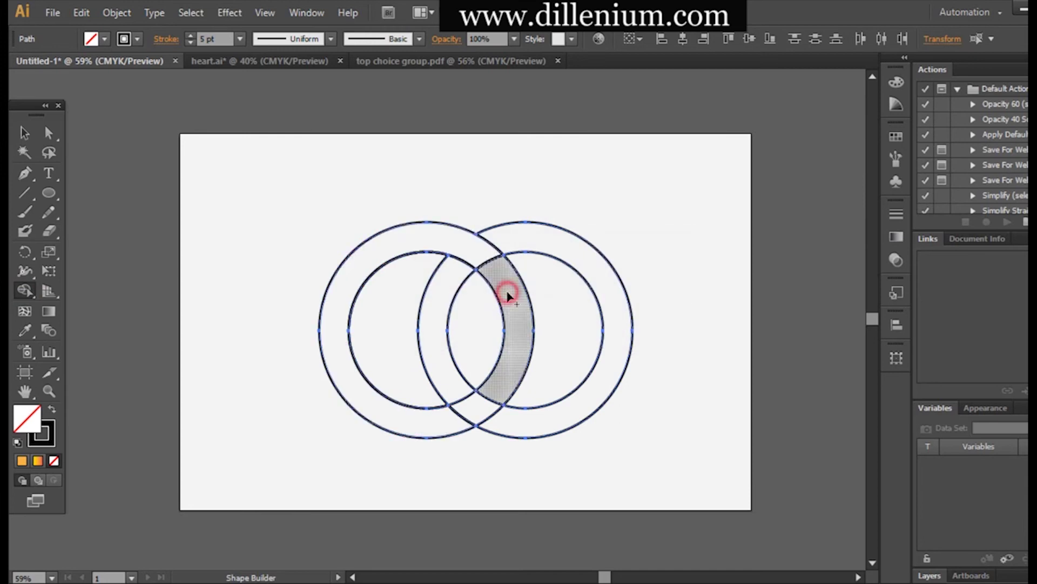
pyautogui.moveTo(438, 287)
pyautogui.mouseDown()
pyautogui.moveTo(454, 407)
pyautogui.moveTo(463, 411)
pyautogui.moveTo(459, 399)
pyautogui.mouseUp()
pyautogui.click(550, 426)
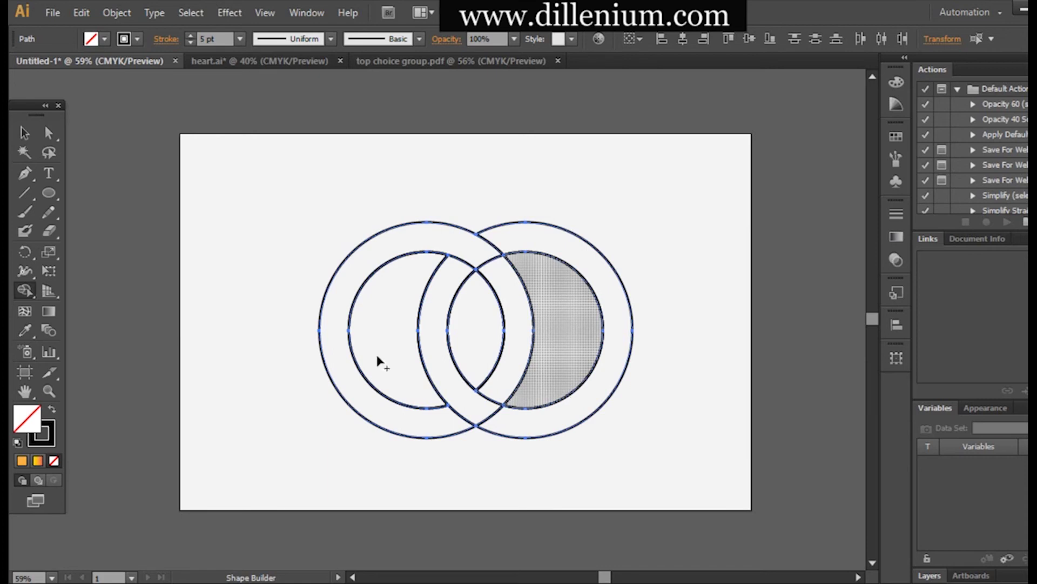
# Clear the selection and marquee-select all four circles.
pyautogui.click(24, 132)
pyautogui.click(235, 243)
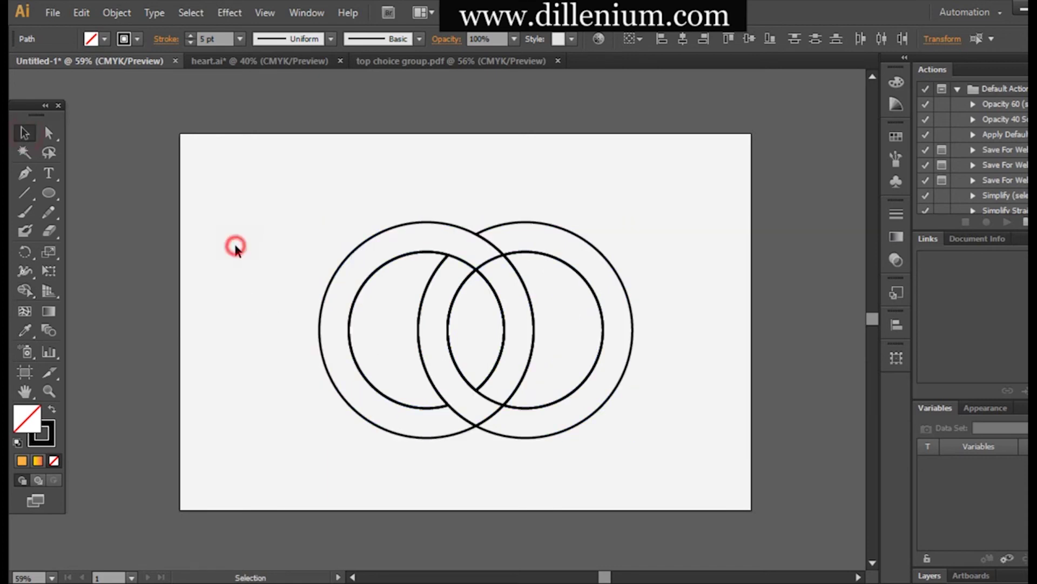
pyautogui.click(631, 485)
pyautogui.moveTo(645, 485)
pyautogui.mouseDown()
pyautogui.moveTo(220, 231)
pyautogui.moveTo(259, 187)
pyautogui.mouseUp()
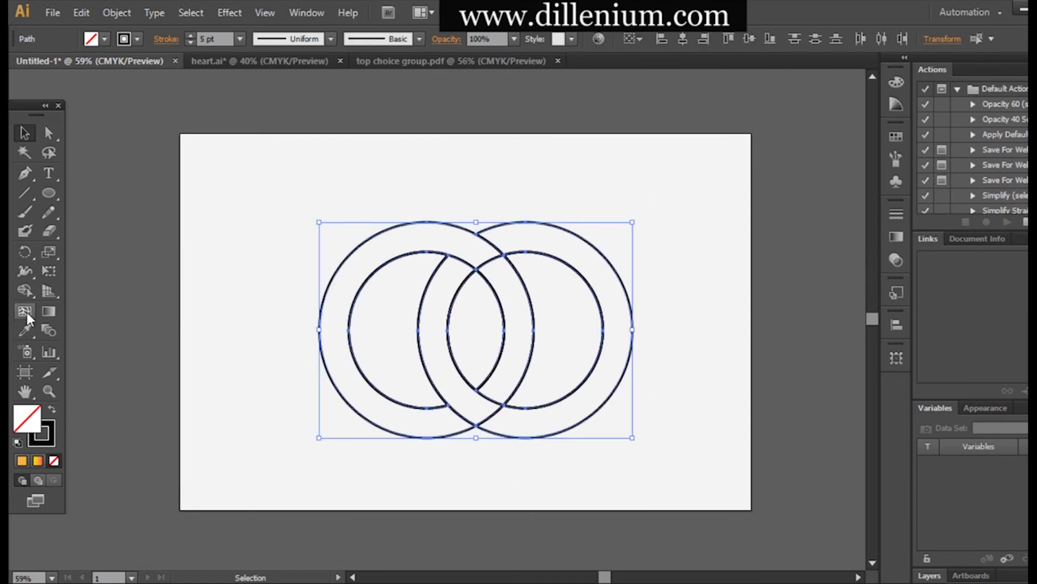
# Fill the four circles with orange and reselect them all.
pyautogui.click(103, 37)
pyautogui.click(21, 82)
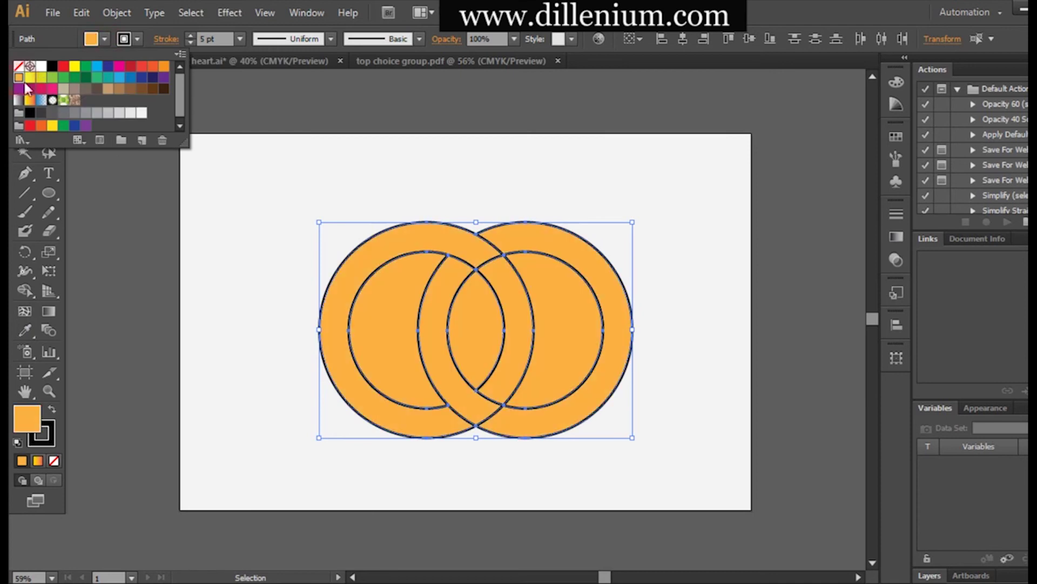
pyautogui.click(220, 293)
pyautogui.moveTo(294, 180); pyautogui.dragTo(654, 442)
# With Shape Builder, split off the left inner crescent, centre lens and right inner crescent.
pyautogui.click(26, 292)
pyautogui.click(405, 328)
pyautogui.click(476, 324)
pyautogui.click(577, 326)
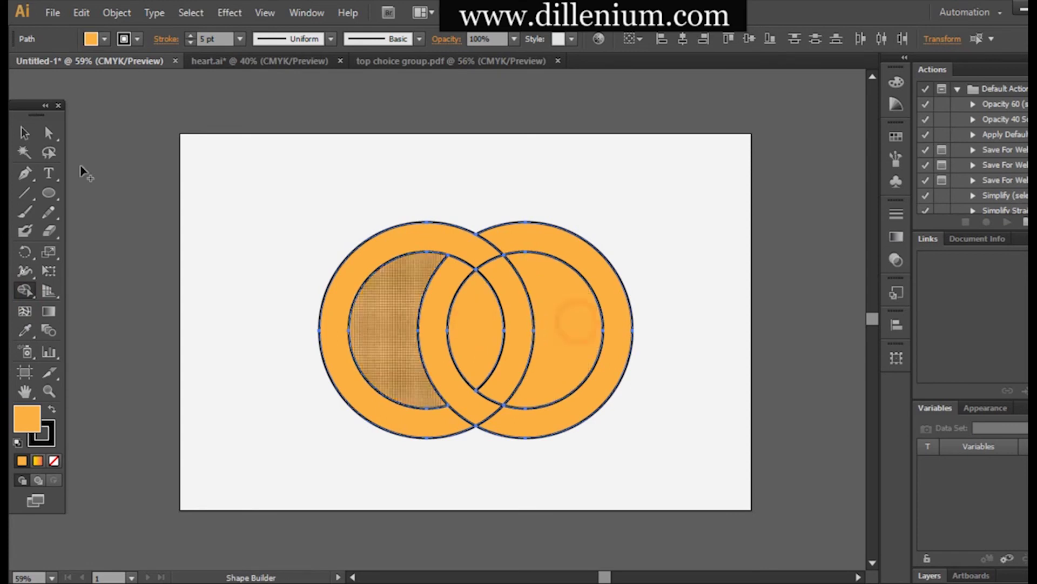
# Delete the inner left region, centre lens and inner right region, then select both rings.
pyautogui.click(24, 132)
pyautogui.click(278, 294)
pyautogui.click(377, 315)
pyautogui.press('Delete')
pyautogui.click(463, 324)
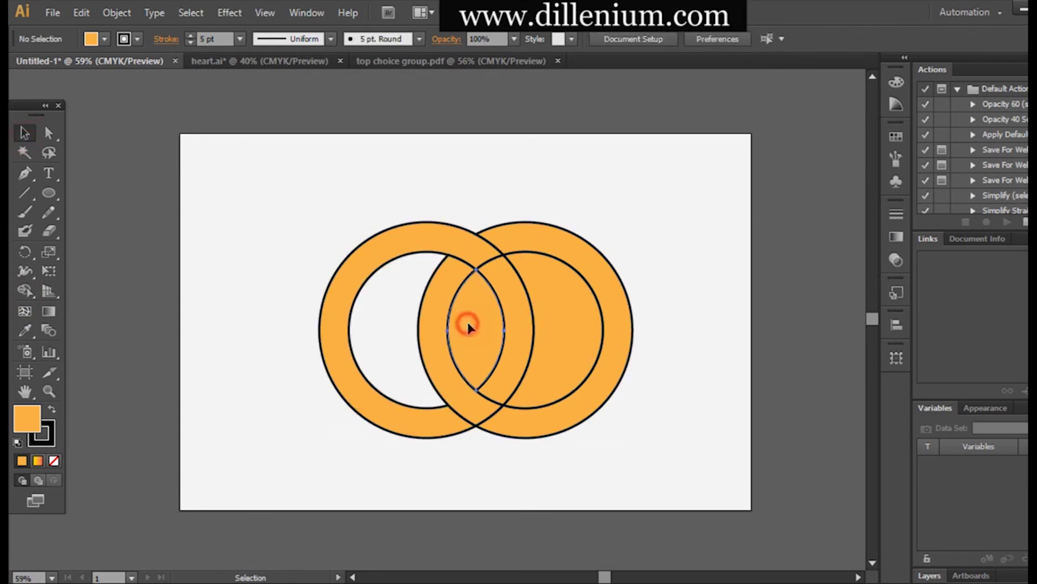
pyautogui.press('Delete')
pyautogui.click(557, 349)
pyautogui.press('Delete')
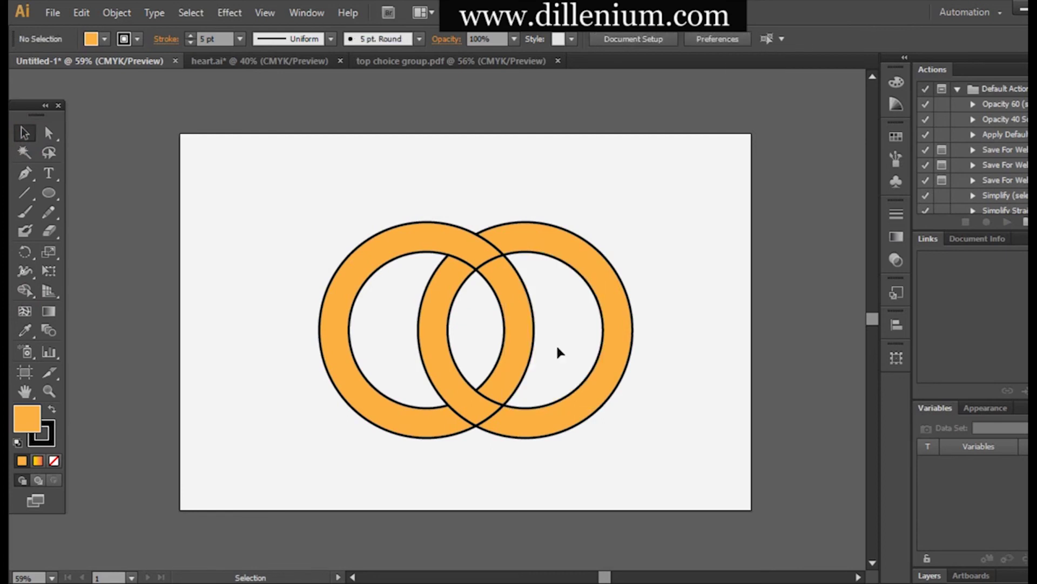
pyautogui.moveTo(608, 465); pyautogui.dragTo(229, 248)
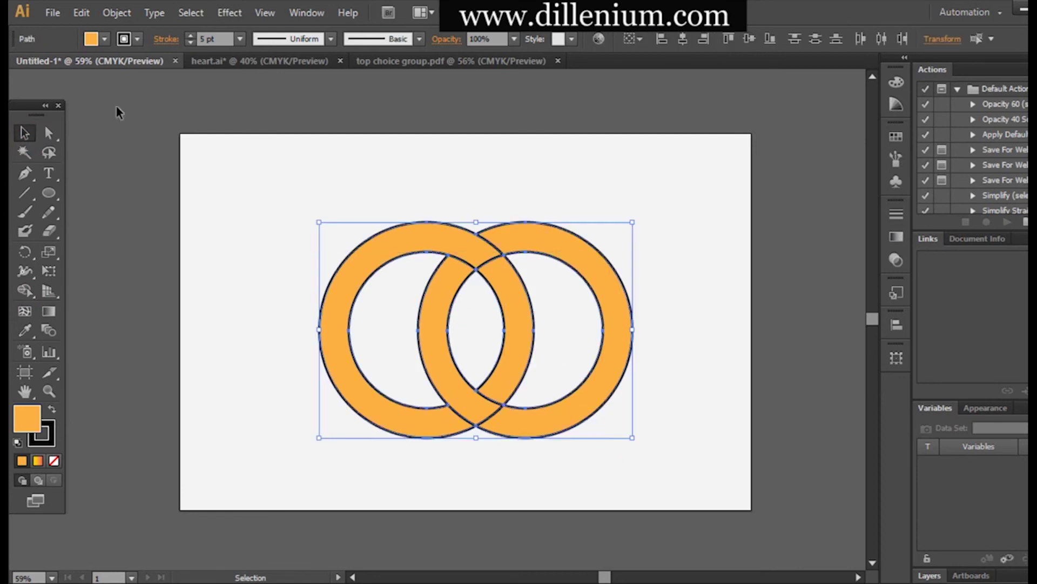
# Fill the rings with the Orange, Yellow gradient and set their stroke to None.
pyautogui.click(105, 39)
pyautogui.click(31, 100)
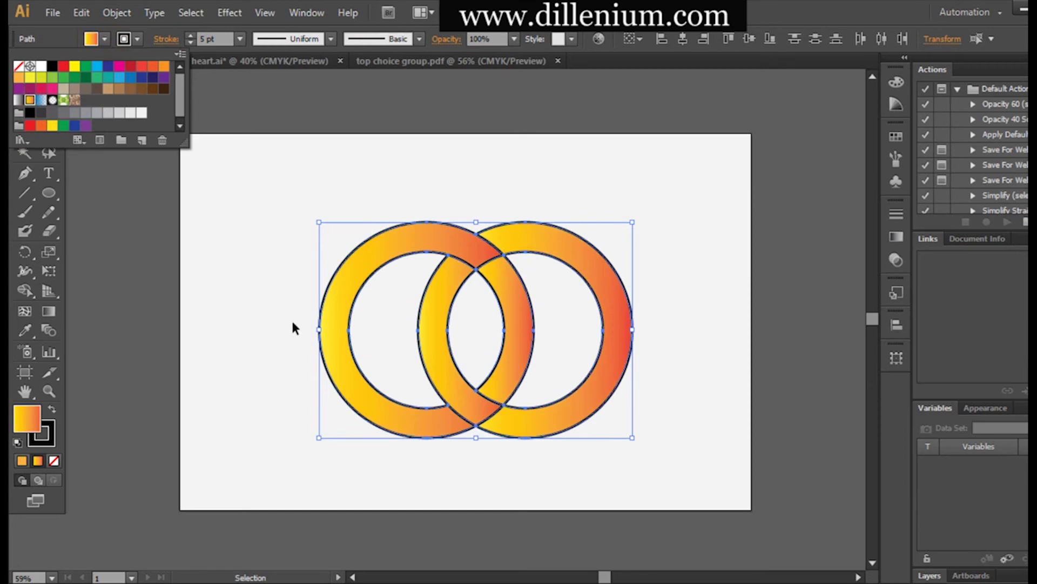
pyautogui.click(291, 320)
pyautogui.click(291, 321)
pyautogui.moveTo(301, 234); pyautogui.dragTo(618, 450)
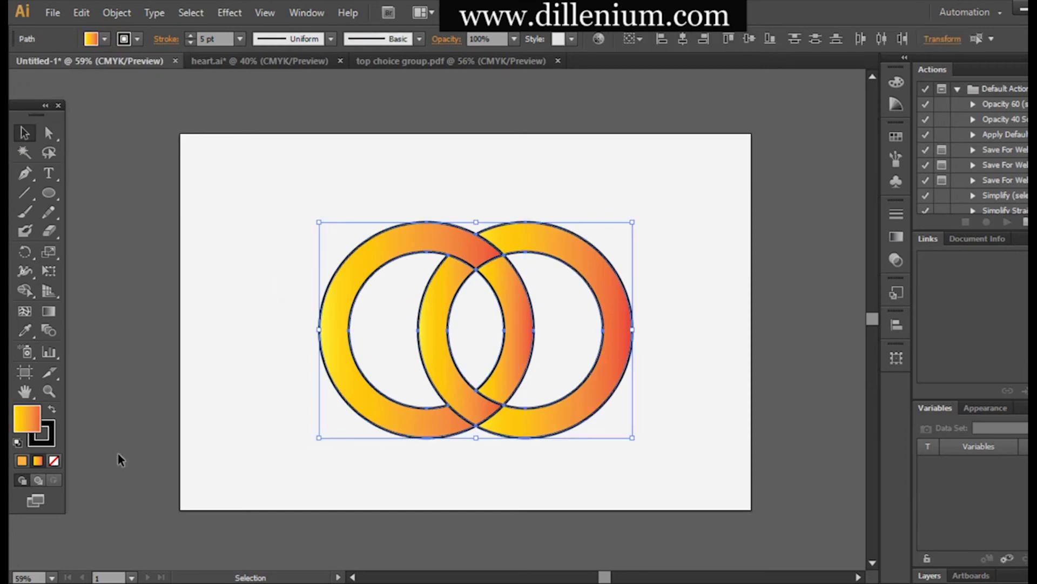
pyautogui.click(44, 435)
pyautogui.click(54, 460)
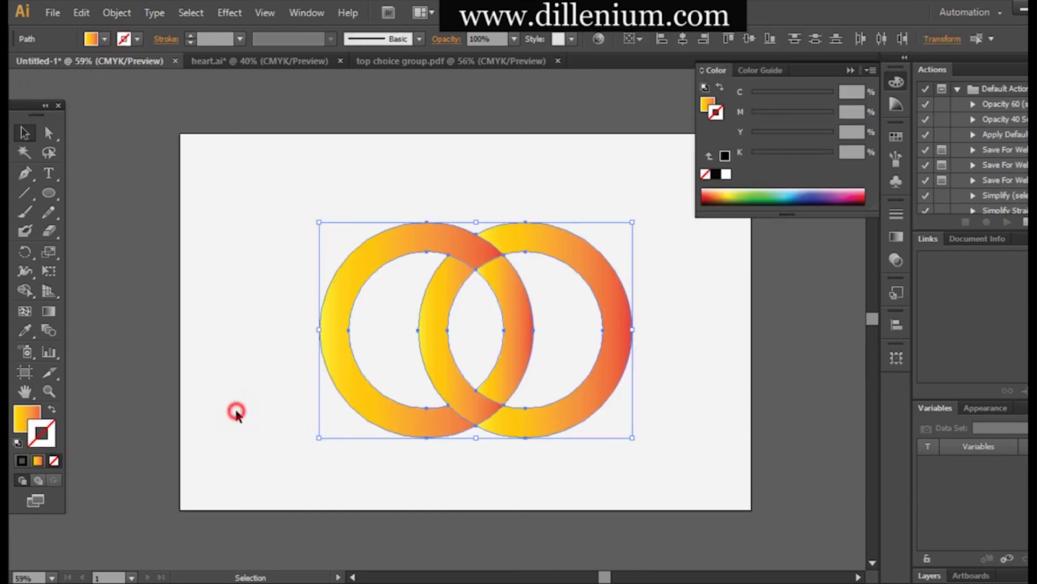
pyautogui.click(234, 408)
# Redraw the left ring's gradient with the Gradient tool so it runs red to orange.
pyautogui.click(401, 236)
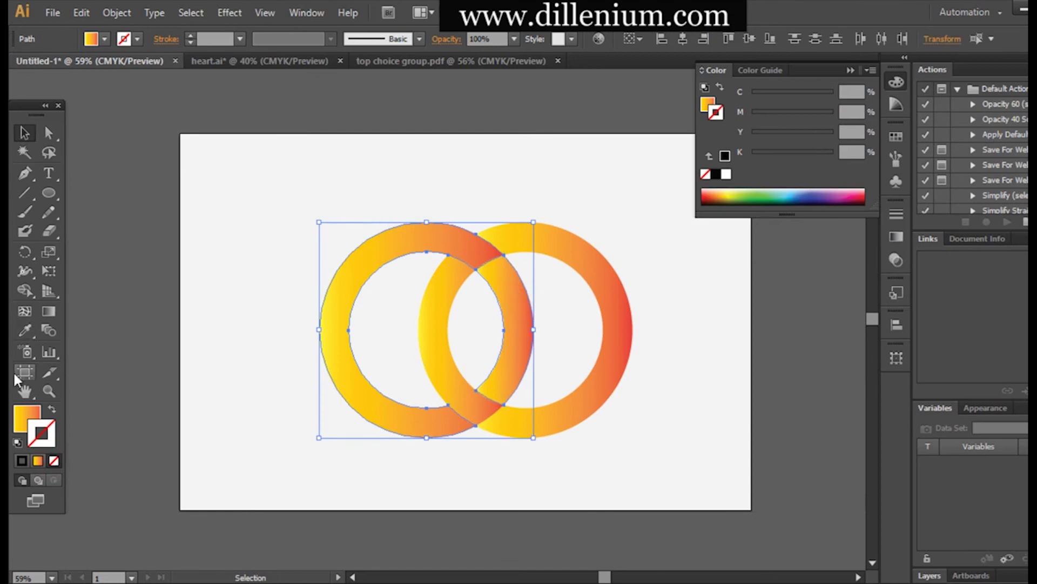
pyautogui.click(49, 310)
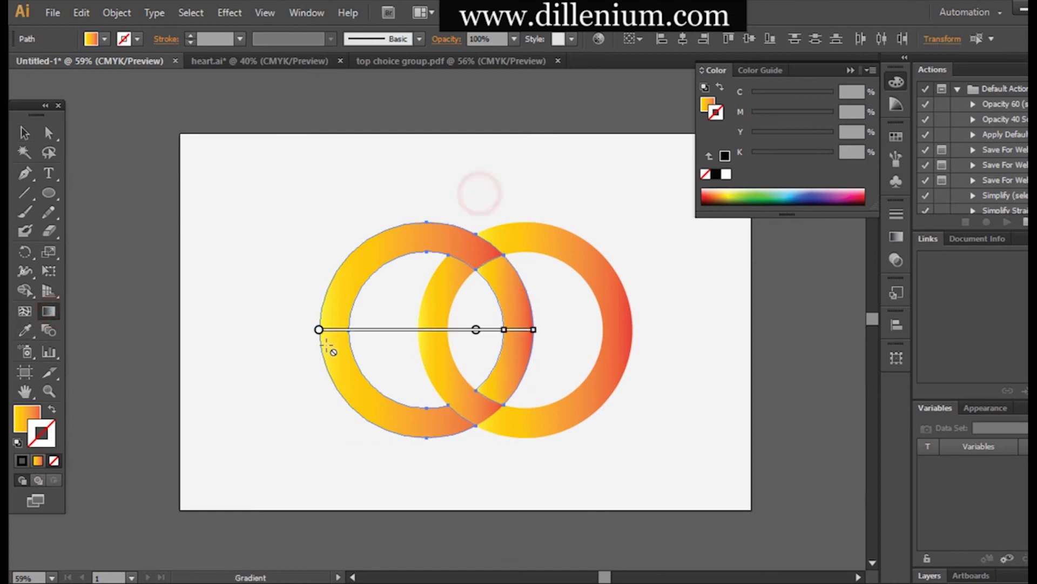
pyautogui.click(27, 417)
pyautogui.moveTo(535, 151); pyautogui.dragTo(380, 316)
pyautogui.click(25, 132)
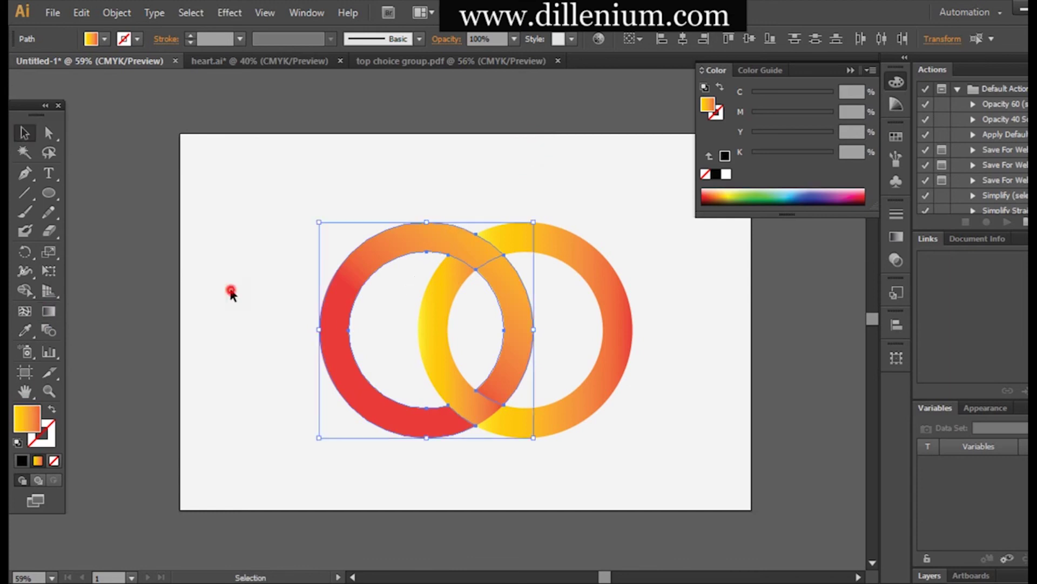
pyautogui.click(230, 290)
# Merge the lower overlap into the right ring with Shape Builder, then select both rings.
pyautogui.click(600, 399)
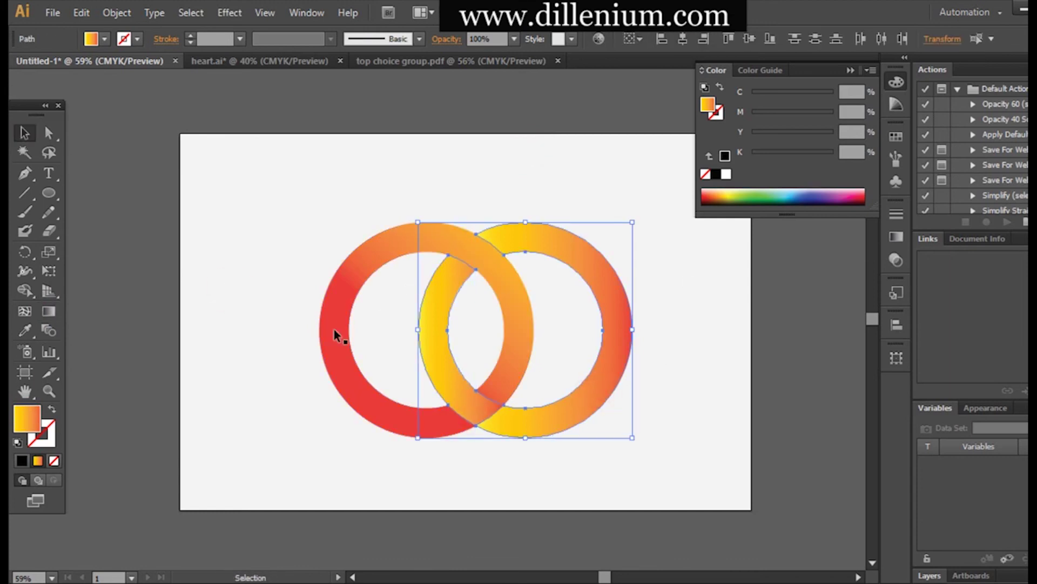
pyautogui.click(24, 290)
pyautogui.moveTo(537, 425); pyautogui.dragTo(470, 406)
pyautogui.click(24, 132)
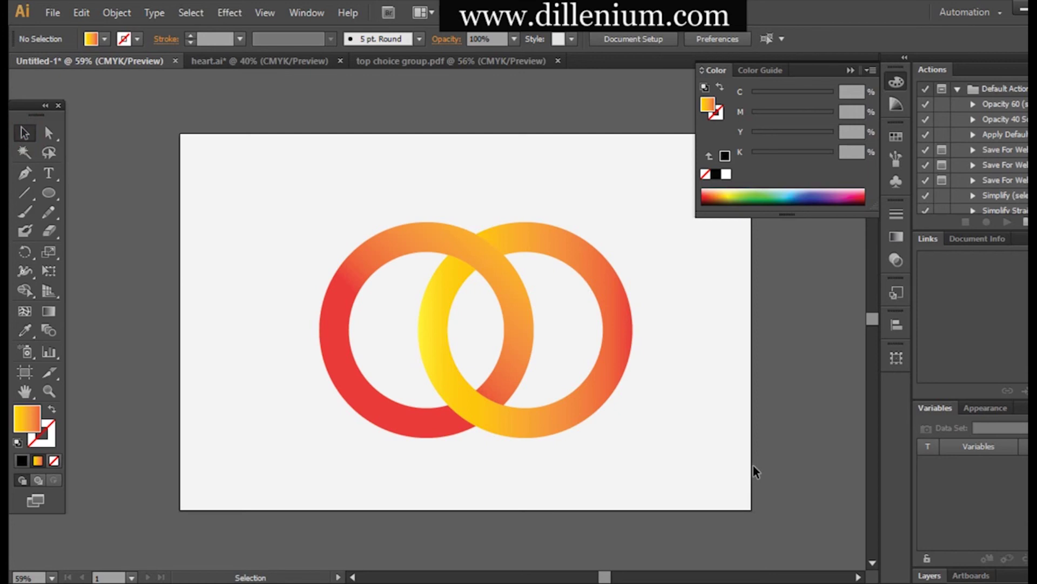
pyautogui.click(850, 67)
pyautogui.moveTo(306, 206); pyautogui.dragTo(556, 465)
# Delete the rings and draw three nested circles of decreasing size.
pyautogui.press('Delete')
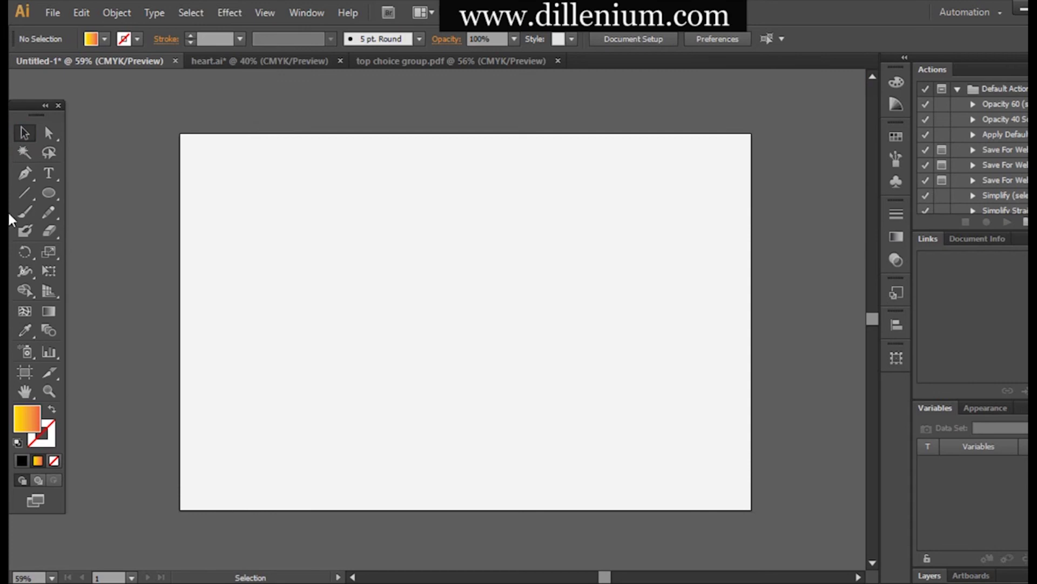
pyautogui.click(48, 194)
pyautogui.moveTo(270, 173); pyautogui.dragTo(562, 440)
pyautogui.moveTo(347, 227); pyautogui.dragTo(534, 431)
pyautogui.moveTo(410, 294); pyautogui.dragTo(481, 366)
# Give all three circles no fill and a 5 pt black outline.
pyautogui.click(23, 133)
pyautogui.moveTo(238, 183); pyautogui.dragTo(594, 443)
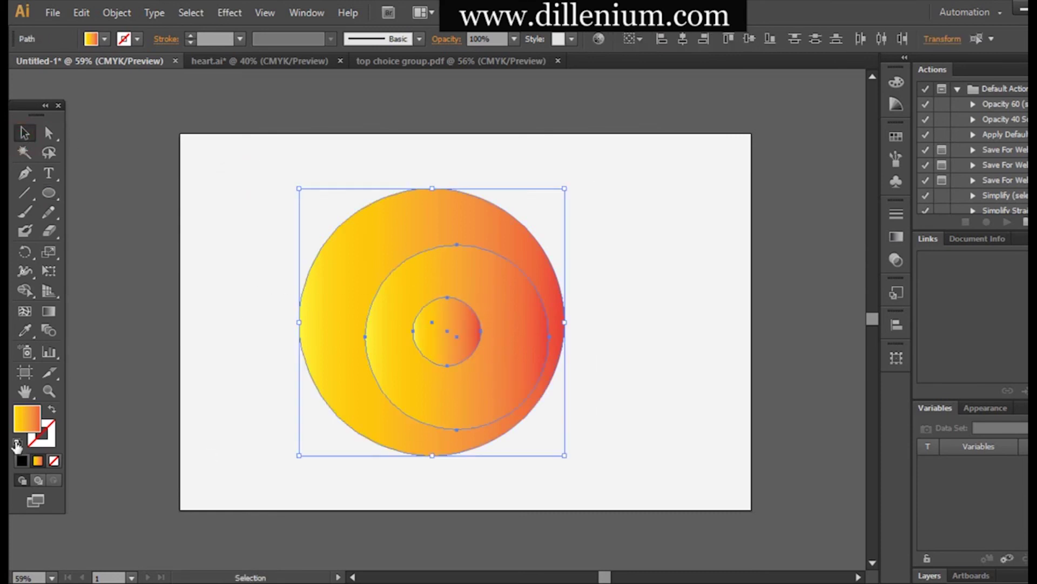
pyautogui.moveTo(37, 422); pyautogui.dragTo(47, 433)
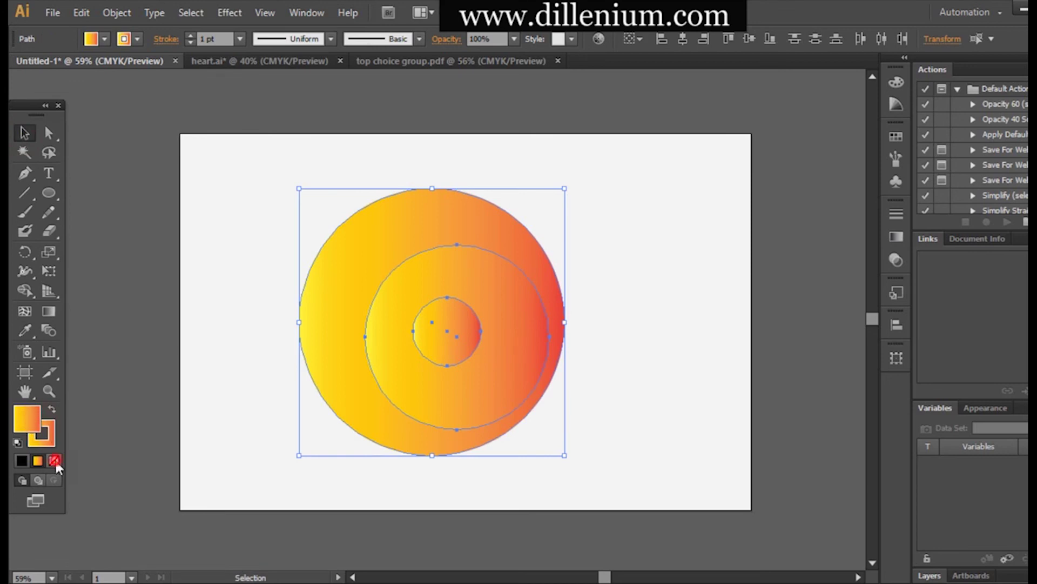
pyautogui.click(54, 460)
pyautogui.click(130, 43)
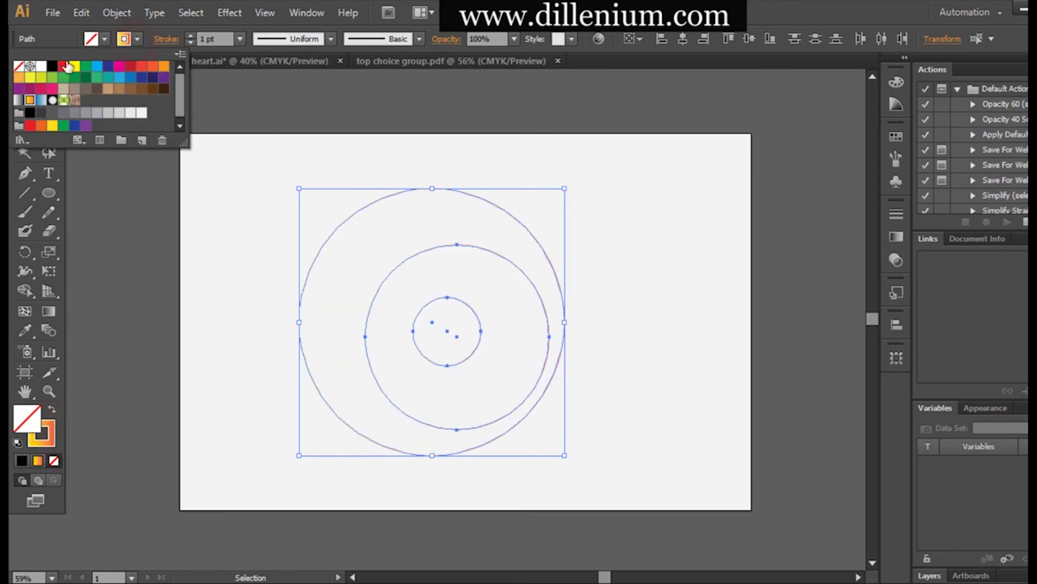
pyautogui.click(52, 66)
pyautogui.click(208, 39)
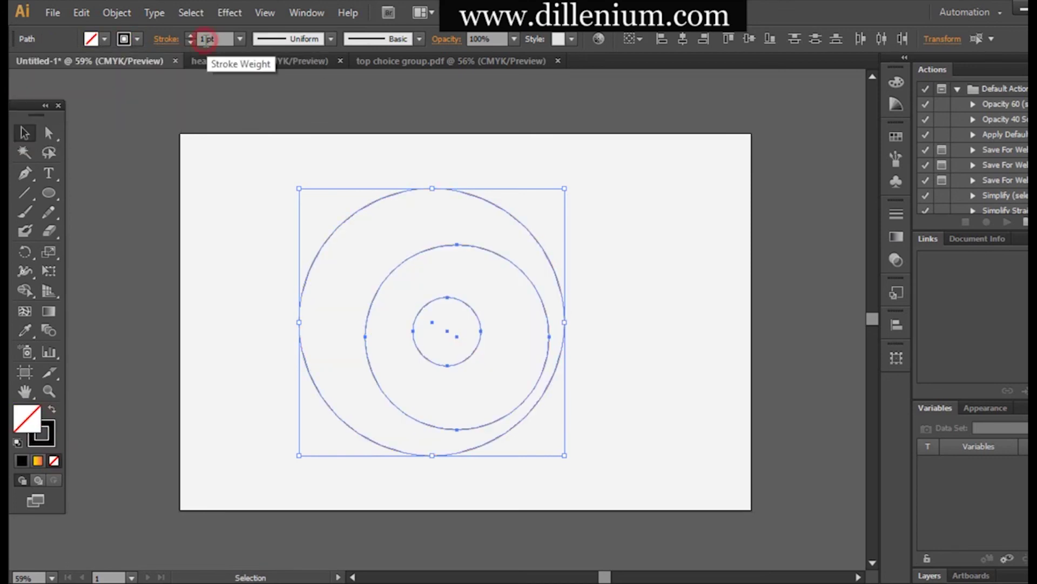
pyautogui.press('Up')
pyautogui.press('Up')
pyautogui.press('Up')
pyautogui.press('Up')
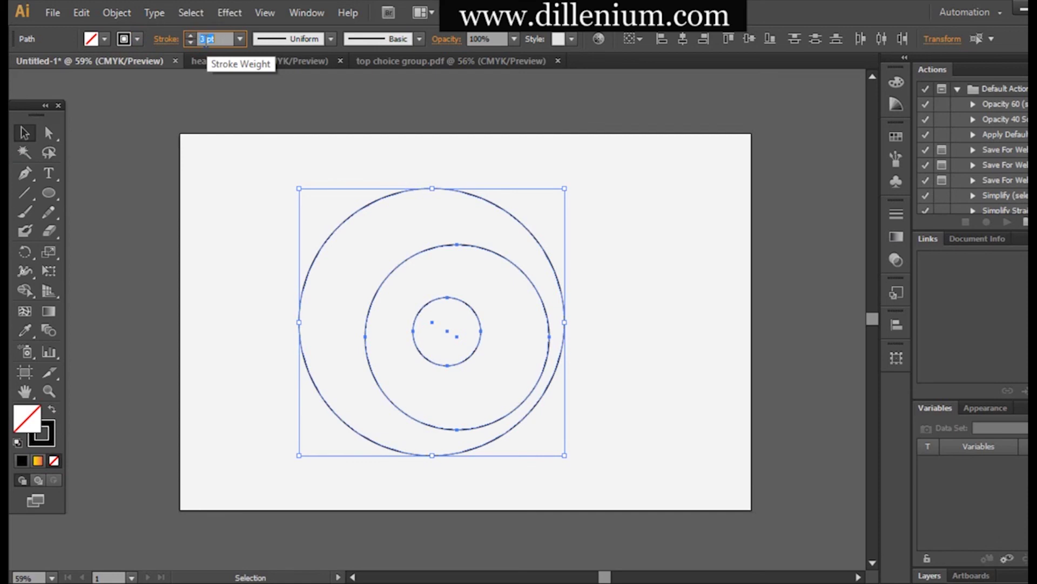
pyautogui.click(238, 199)
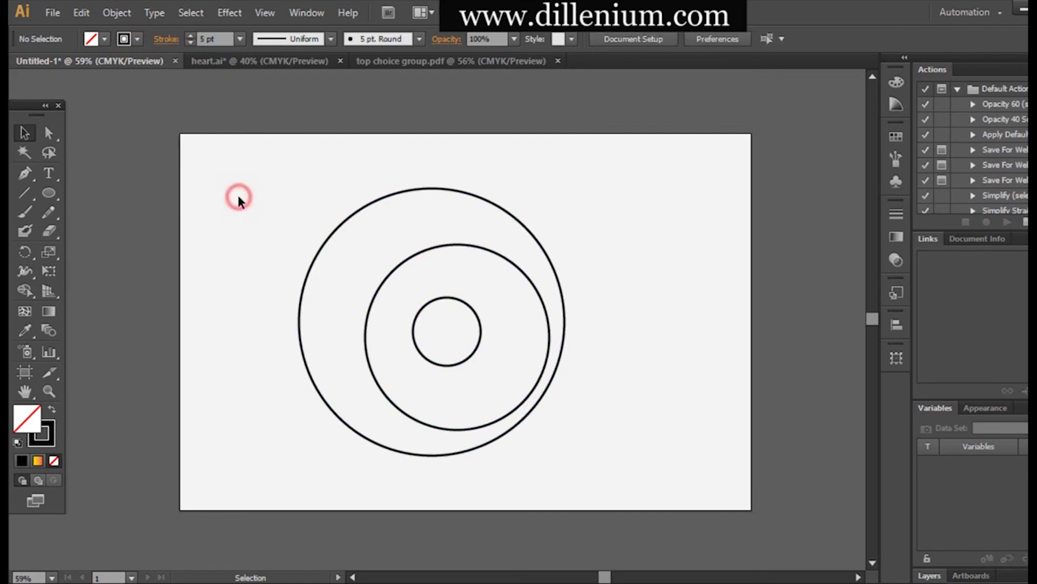
pyautogui.moveTo(238, 197); pyautogui.dragTo(616, 492)
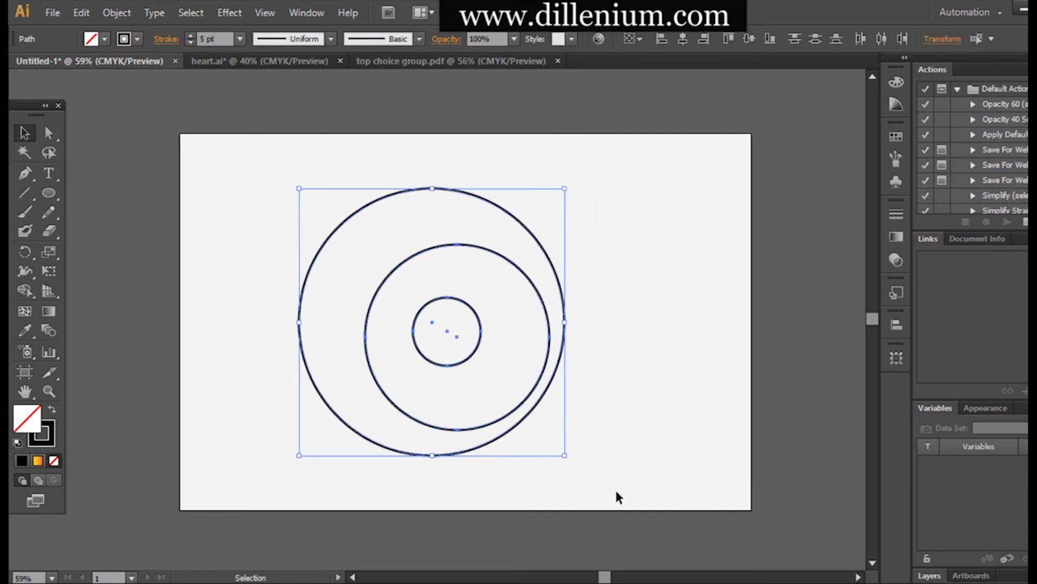
# Align the three circles' centres horizontally and vertically so they are concentric.
pyautogui.click(683, 38)
pyautogui.click(750, 38)
pyautogui.click(647, 315)
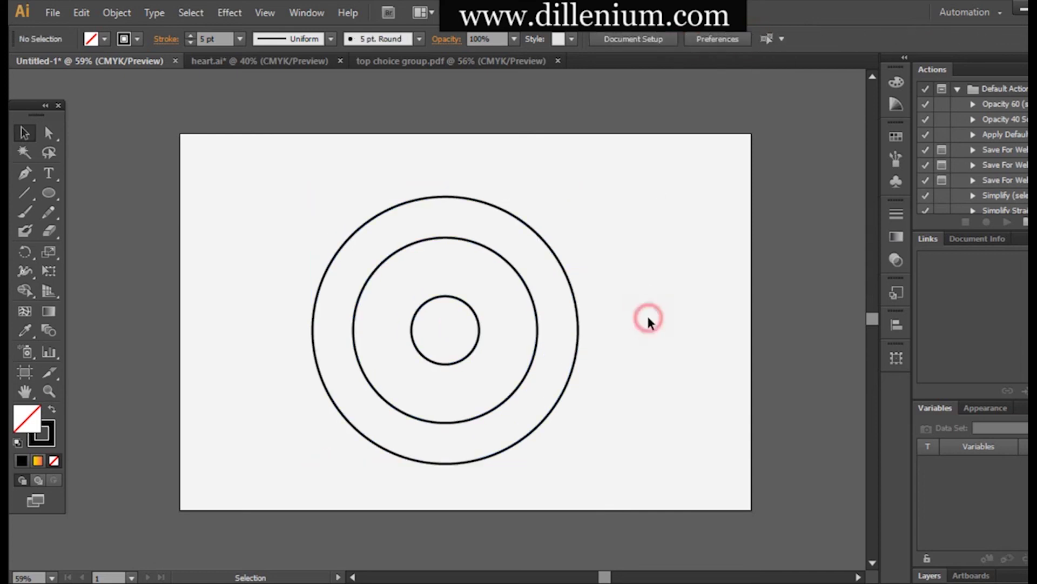
# Move and resize the middle circle so its bottom meets the big circle's bottom edge.
pyautogui.click(462, 423)
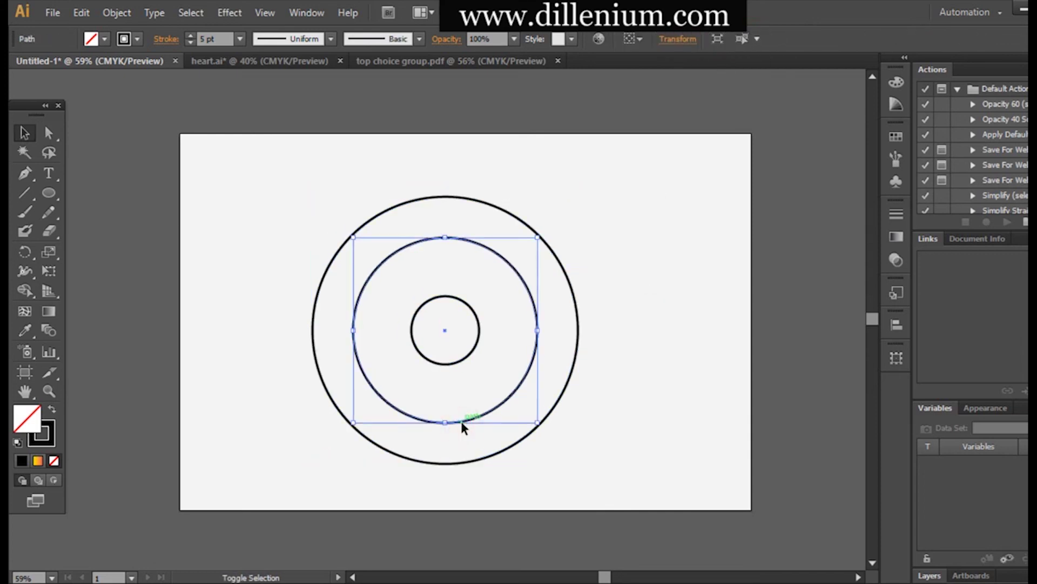
pyautogui.hotkey('shift', 'Down')
pyautogui.hotkey('shift', 'Down')
pyautogui.hotkey('shift', 'Down')
pyautogui.hotkey('shift', 'Down')
pyautogui.hotkey('shift', 'Down')
pyautogui.hotkey('shift', 'Down')
pyautogui.hotkey('shift', 'Down')
pyautogui.hotkey('shift', 'Down')
pyautogui.hotkey('shift', 'Down')
pyautogui.hotkey('shift', 'Down')
pyautogui.hotkey('shift', 'Down')
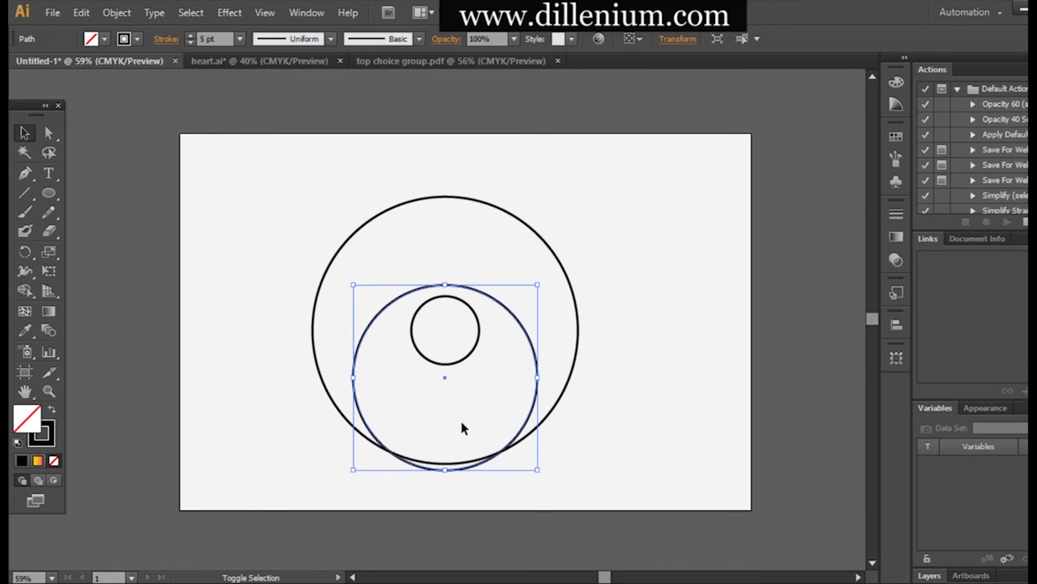
pyautogui.hotkey('shift', 'Down')
pyautogui.press('Down')
pyautogui.press('Down')
pyautogui.press('Down')
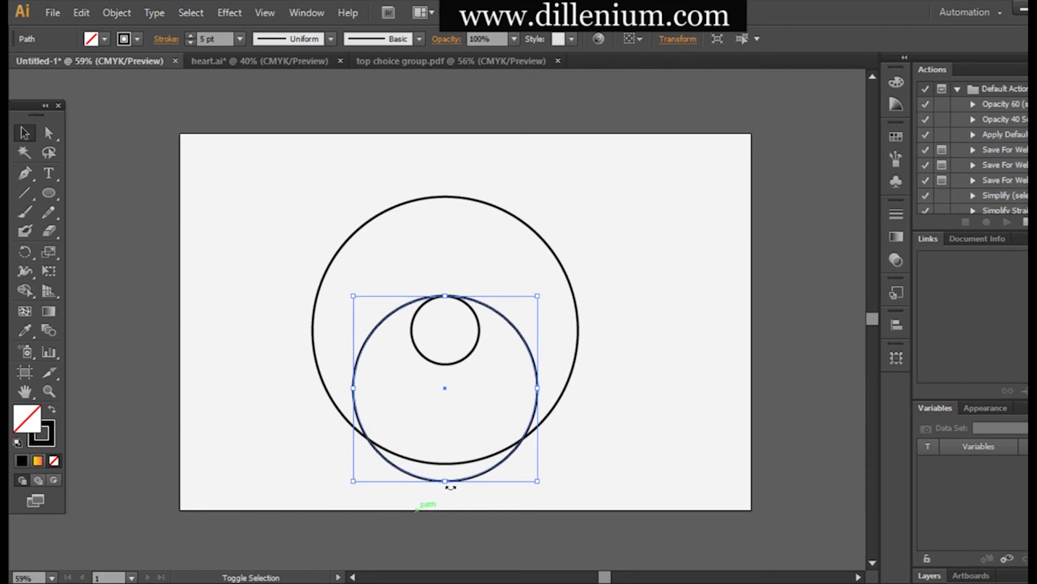
pyautogui.moveTo(444, 480); pyautogui.dragTo(445, 464)
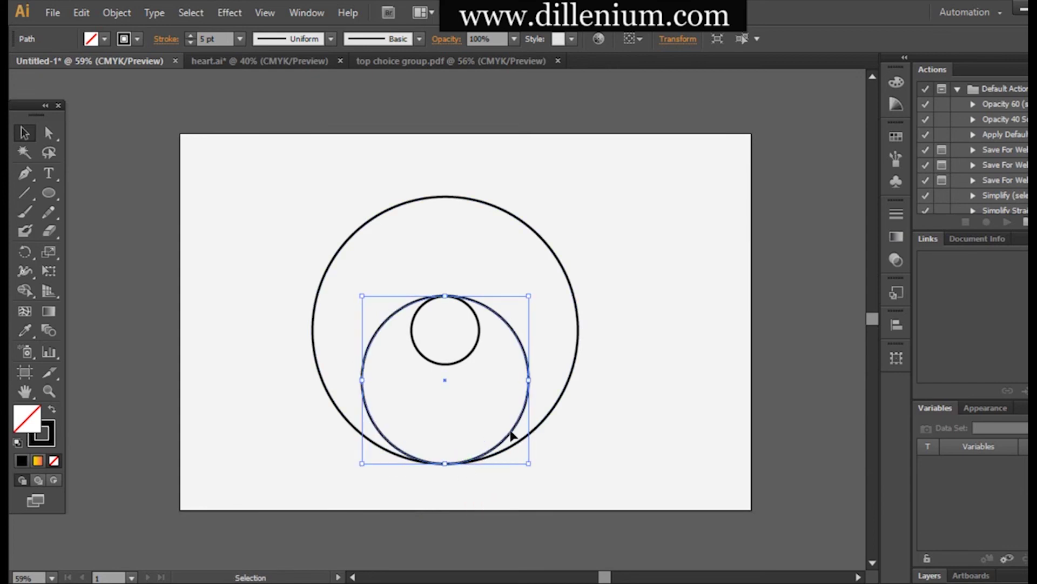
pyautogui.click(548, 466)
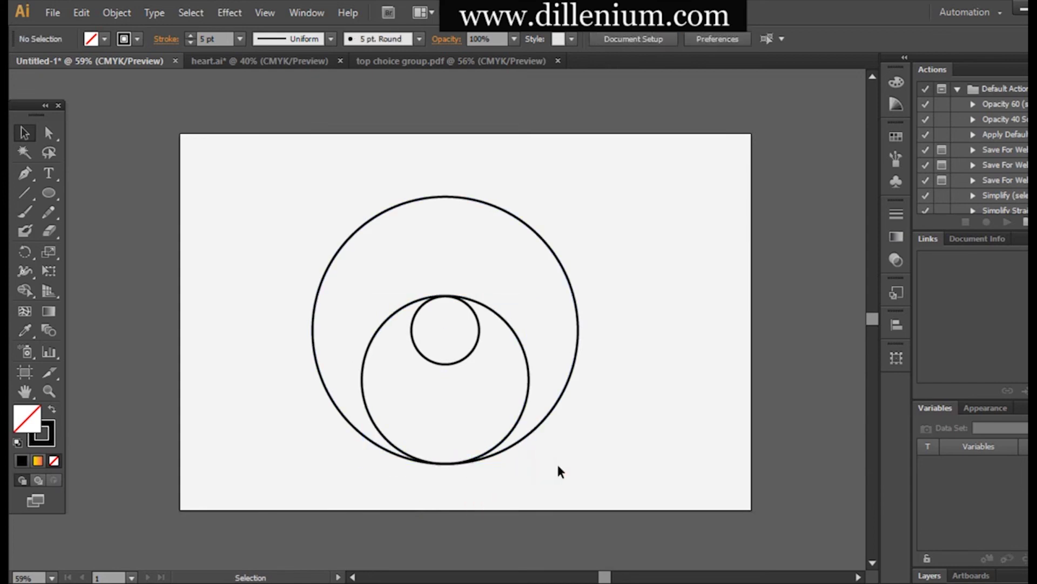
pyautogui.click(498, 435)
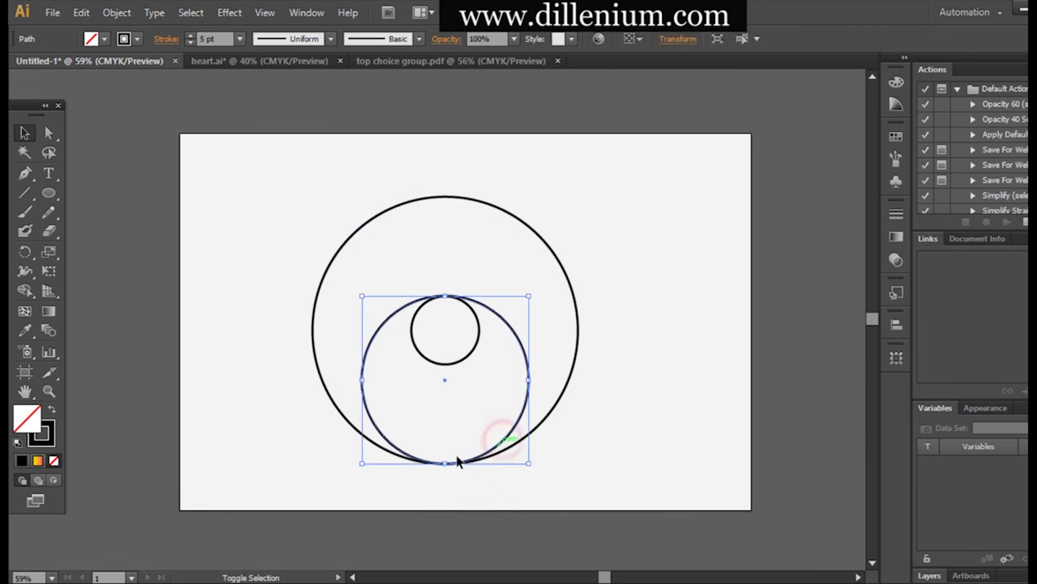
pyautogui.moveTo(445, 463); pyautogui.dragTo(262, 209)
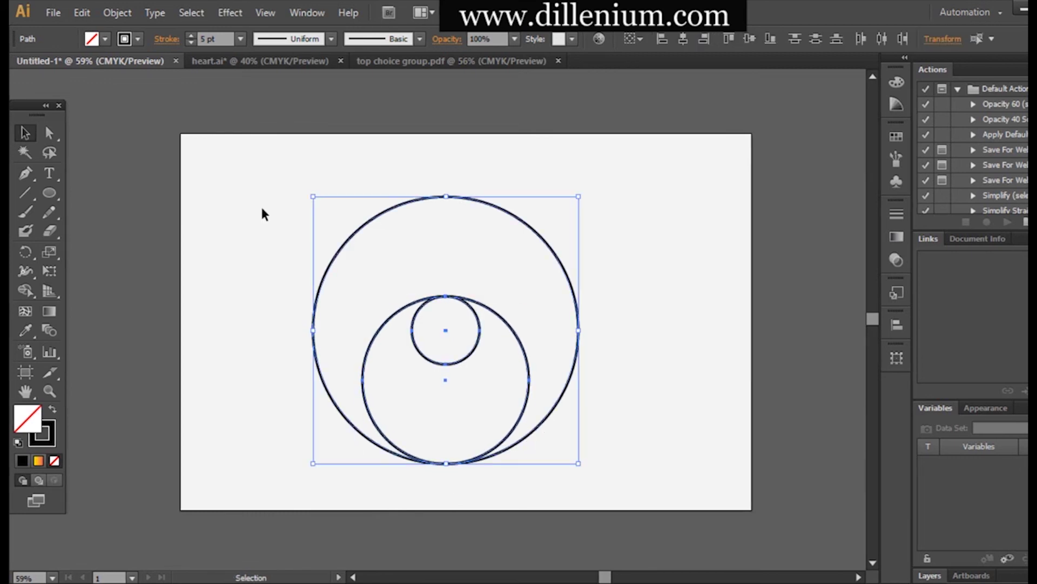
# Duplicate the three-circle set and nudge the copy right so it overlaps the original.
pyautogui.hotkey('alt', 'Right')
pyautogui.hotkey('shift', 'Right')
pyautogui.hotkey('shift', 'Right')
pyautogui.hotkey('shift', 'Right')
pyautogui.hotkey('shift', 'Right')
pyautogui.hotkey('shift', 'Right')
pyautogui.hotkey('shift', 'Right')
pyautogui.hotkey('shift', 'Right')
pyautogui.hotkey('shift', 'Right')
pyautogui.hotkey('shift', 'Right')
pyautogui.hotkey('shift', 'Right')
pyautogui.hotkey('shift', 'Right')
pyautogui.hotkey('shift', 'Right')
pyautogui.hotkey('shift', 'Right')
pyautogui.hotkey('shift', 'Right')
pyautogui.hotkey('shift', 'Right')
pyautogui.hotkey('shift', 'Right')
pyautogui.hotkey('shift', 'Right')
pyautogui.hotkey('shift', 'Right')
pyautogui.hotkey('shift', 'Right')
pyautogui.hotkey('shift', 'Right')
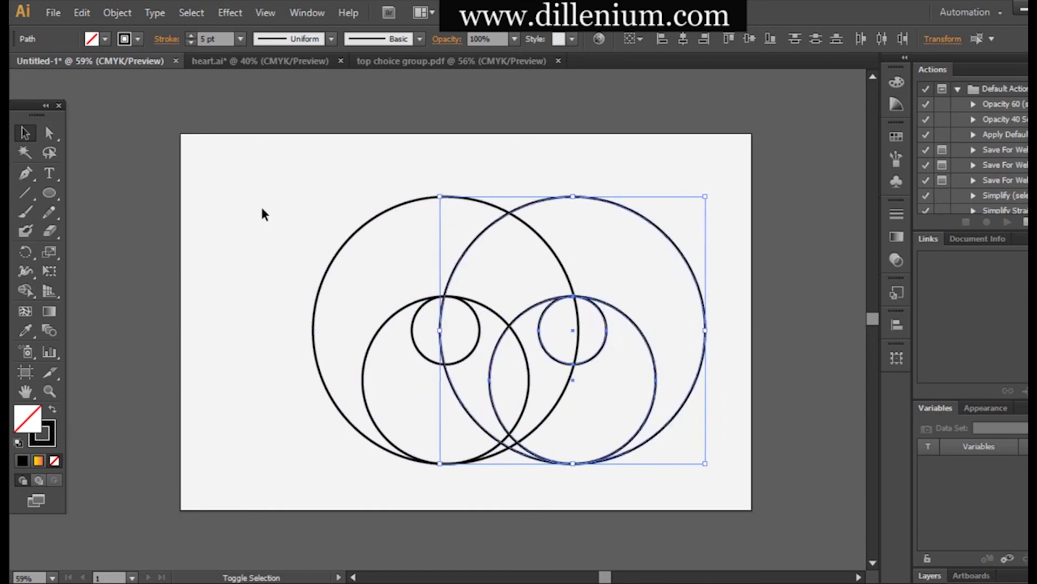
pyautogui.hotkey('shift', 'Right')
pyautogui.hotkey('shift', 'Right')
pyautogui.hotkey('shift', 'Right')
pyautogui.hotkey('shift', 'Right')
pyautogui.hotkey('shift', 'Right')
pyautogui.hotkey('shift', 'Right')
pyautogui.hotkey('shift', 'Right')
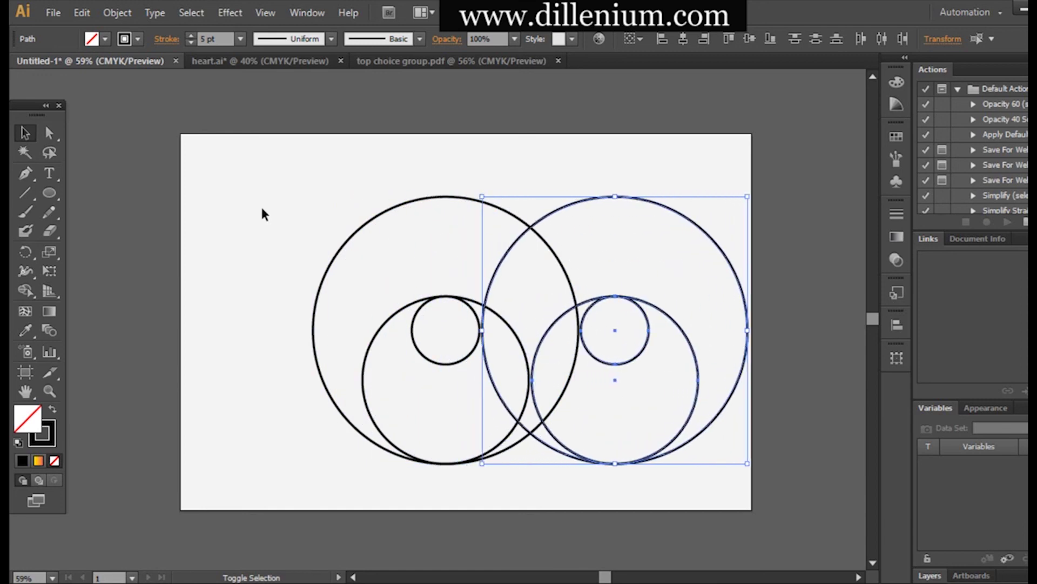
pyautogui.press('Left')
pyautogui.press('Left')
pyautogui.press('Left')
pyautogui.press('Left')
pyautogui.press('Left')
pyautogui.press('Left')
pyautogui.press('Left')
pyautogui.press('Left')
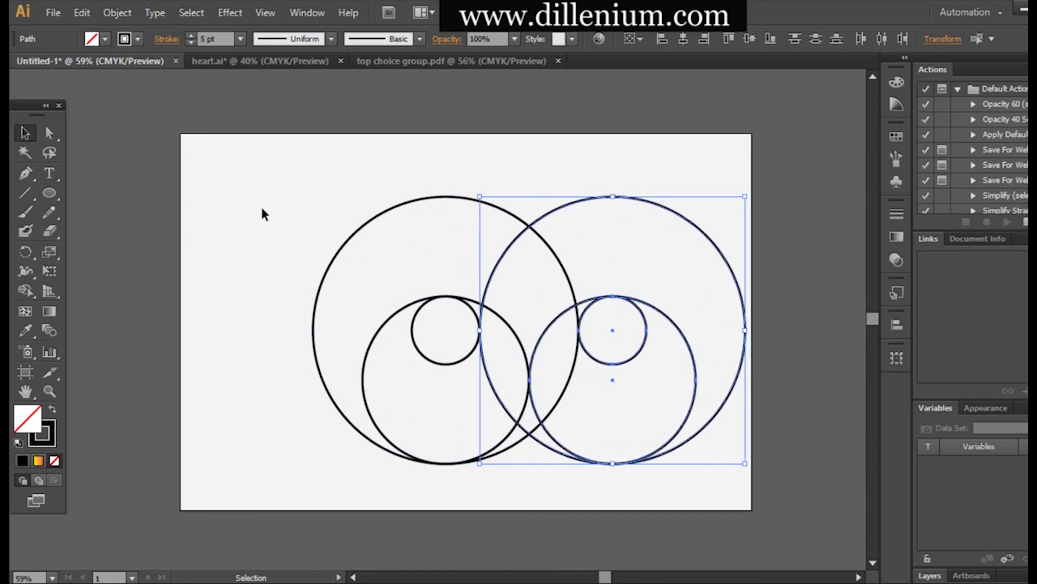
pyautogui.press('Left')
pyautogui.press('Left')
pyautogui.press('Left')
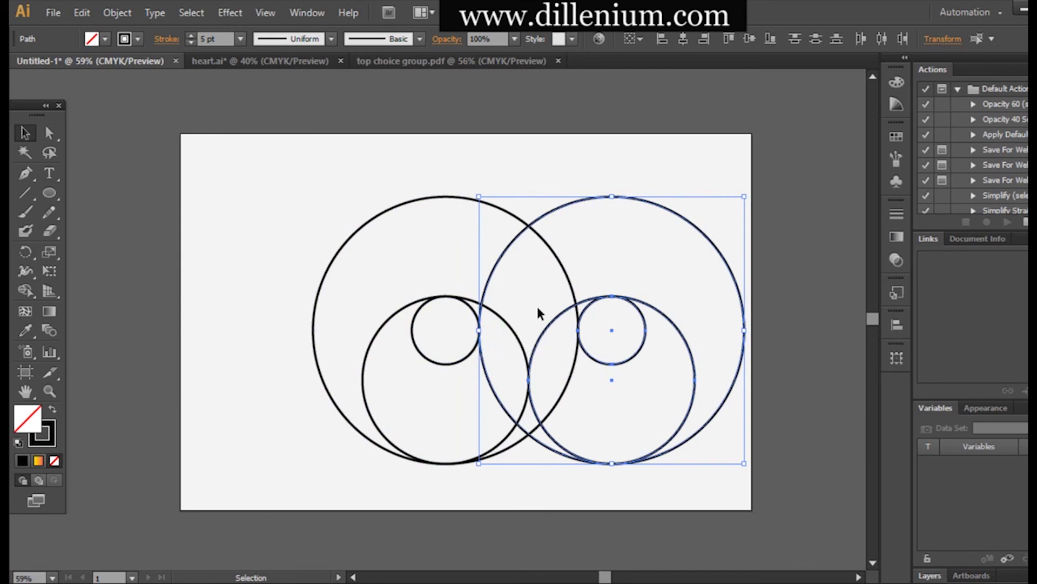
pyautogui.press('Left')
pyautogui.press('Left')
# Select all six circles and scale them down together.
pyautogui.click(354, 184)
pyautogui.moveTo(354, 184); pyautogui.dragTo(705, 473)
pyautogui.moveTo(745, 330); pyautogui.dragTo(632, 331)
# Rotate both circle sets 90° so they stack vertically as a figure-8.
pyautogui.rightClick(632, 330)
pyautogui.moveTo(697, 533)
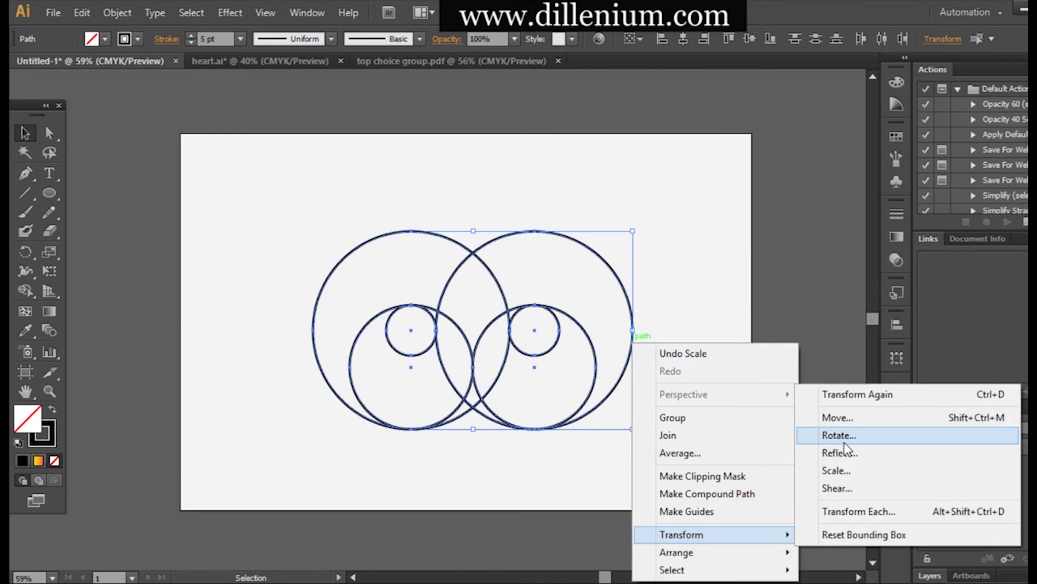
pyautogui.click(842, 435)
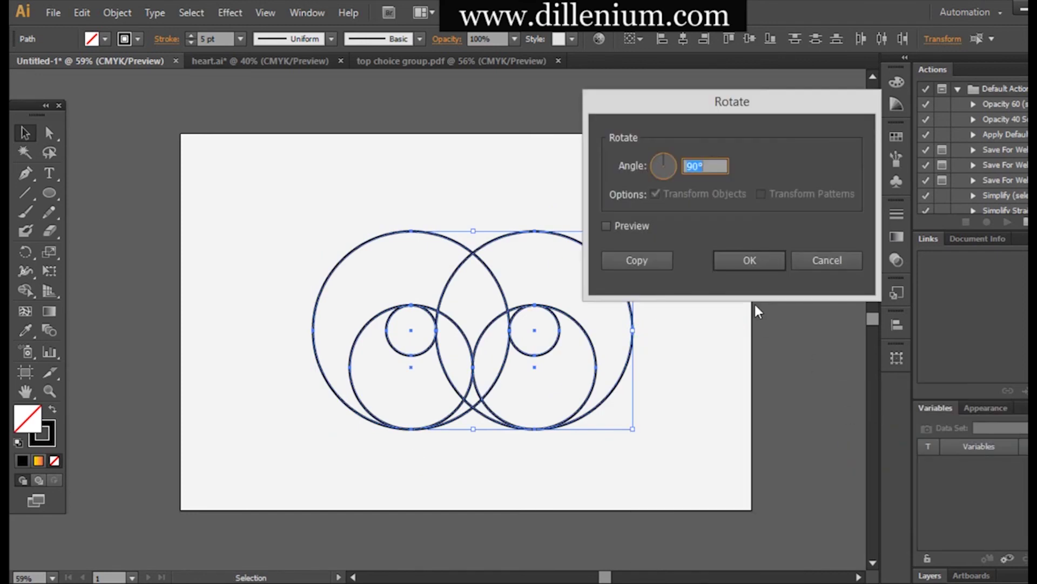
pyautogui.click(751, 255)
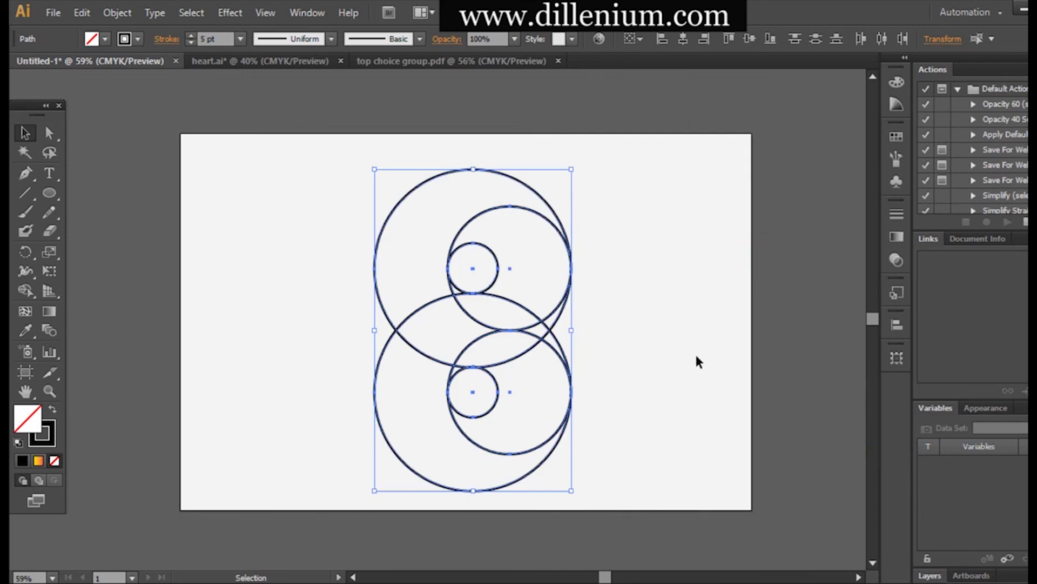
# Reflect the three lower circles vertically so they face the opposite way, then select all circles.
pyautogui.click(655, 426)
pyautogui.moveTo(619, 464); pyautogui.dragTo(350, 399)
pyautogui.rightClick(350, 399)
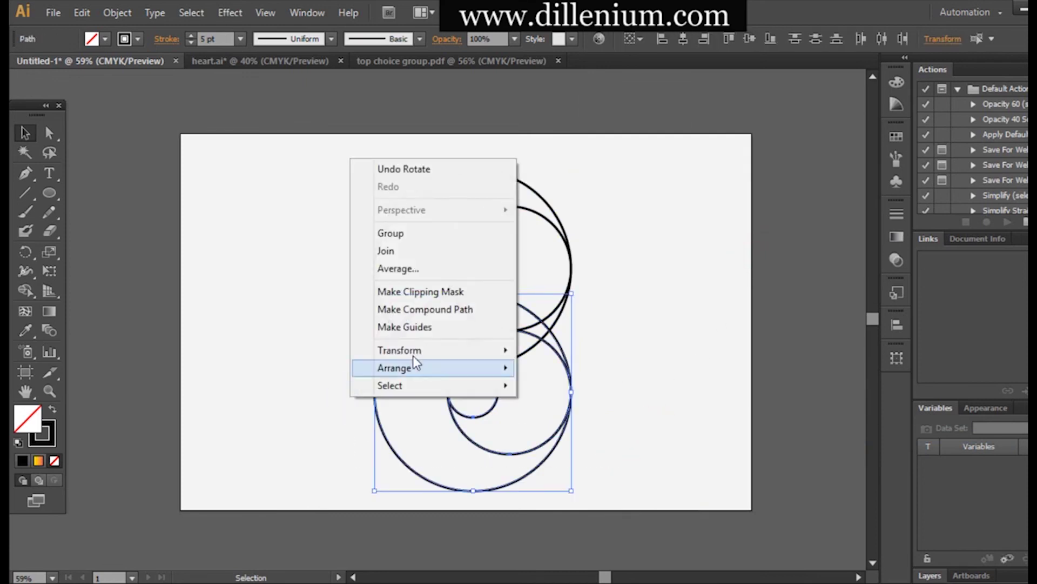
pyautogui.moveTo(417, 356)
pyautogui.click(574, 410)
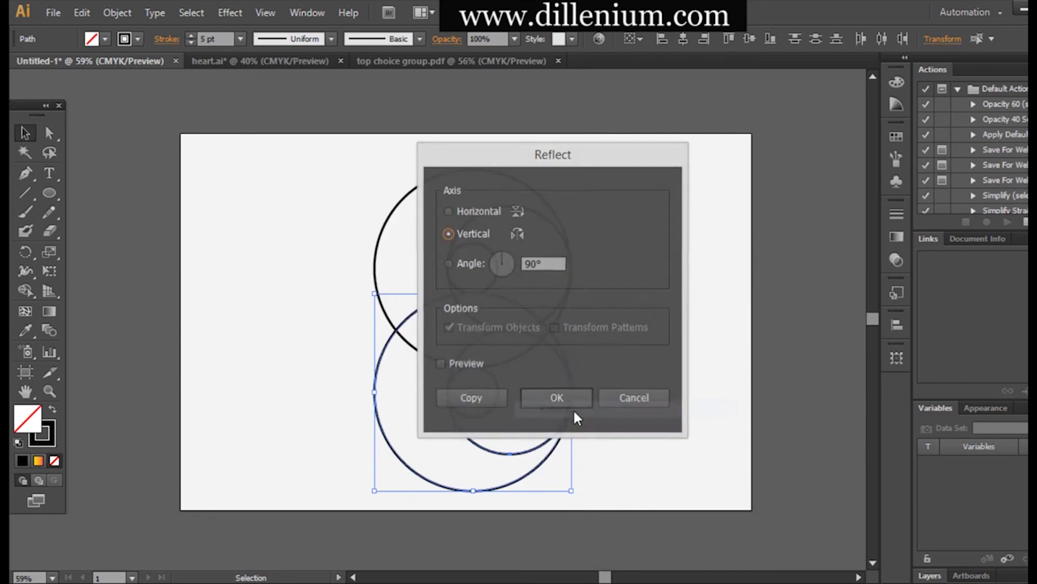
pyautogui.click(557, 402)
pyautogui.click(664, 455)
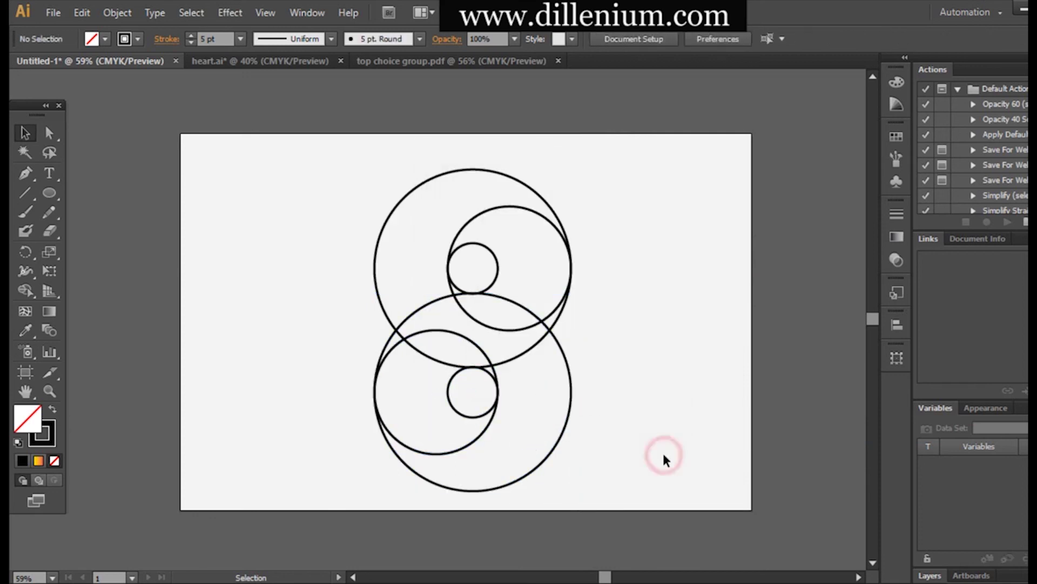
pyautogui.hotkey('ctrl', 'a')
pyautogui.hotkey('shift', 'm')
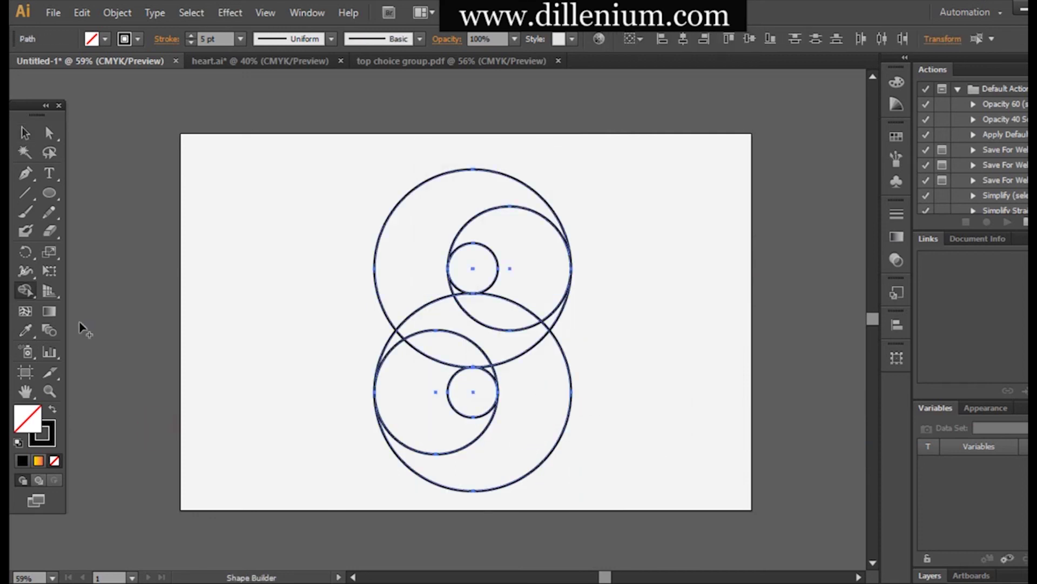
# Use Shape Builder to join the lower crescent, upper crescent and middle lens into one S shape.
pyautogui.click(28, 293)
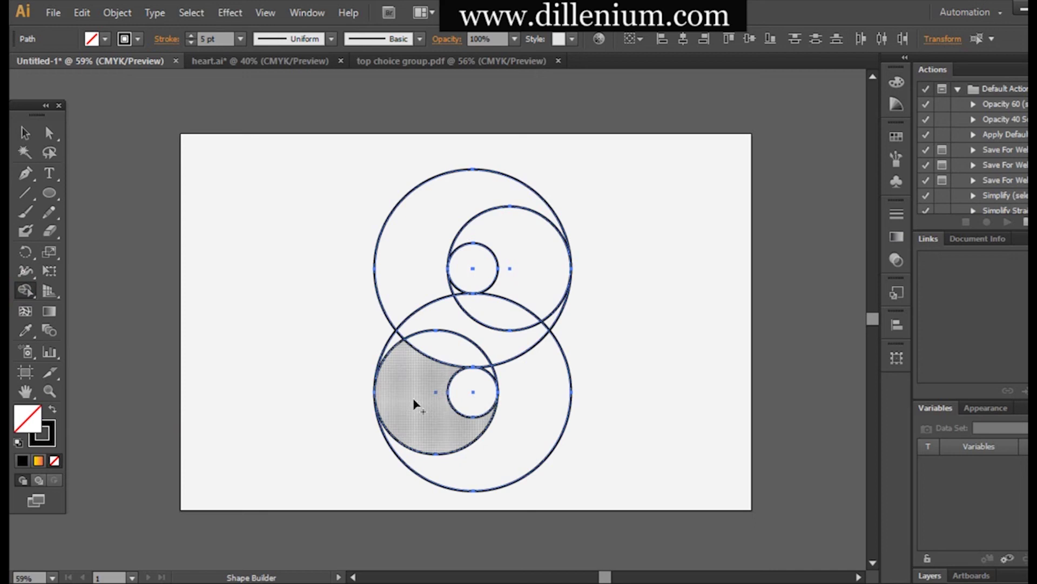
pyautogui.moveTo(416, 390); pyautogui.dragTo(380, 343)
pyautogui.moveTo(529, 277); pyautogui.dragTo(575, 329)
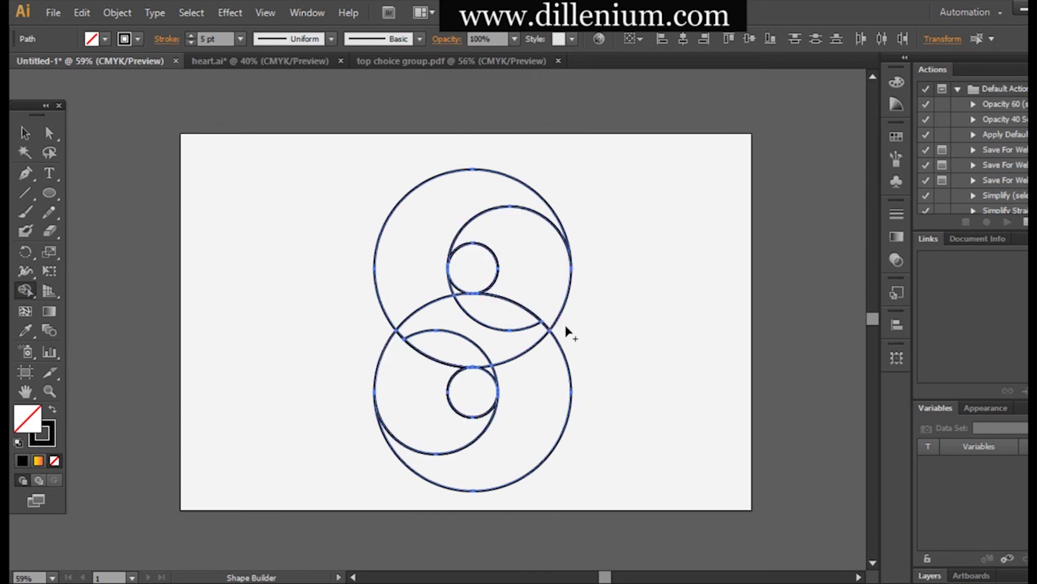
pyautogui.moveTo(494, 336); pyautogui.dragTo(455, 296)
pyautogui.click(448, 295)
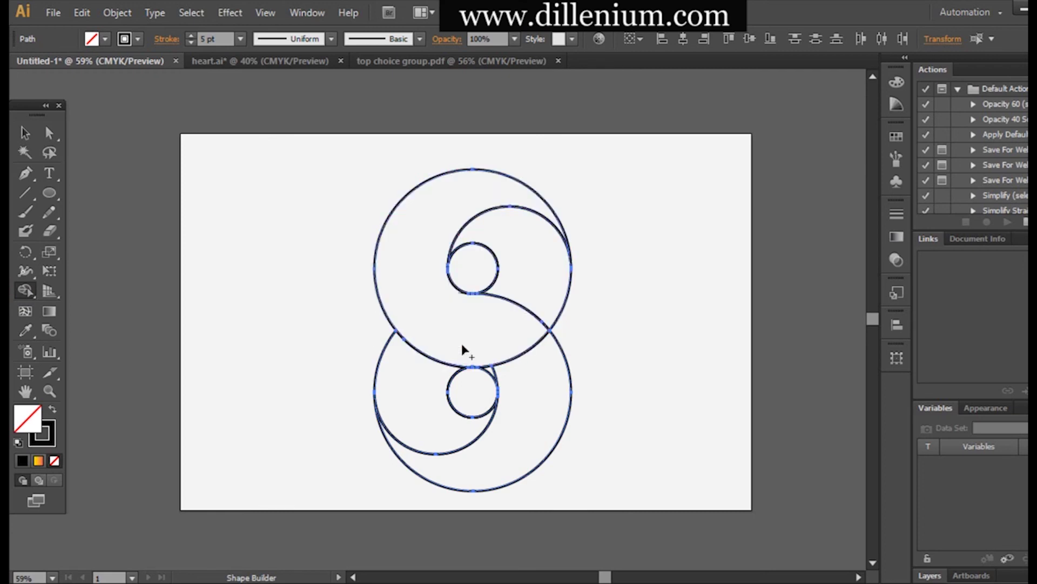
pyautogui.moveTo(493, 344)
pyautogui.mouseDown()
pyautogui.moveTo(546, 389)
pyautogui.moveTo(521, 400)
pyautogui.moveTo(489, 374)
pyautogui.mouseUp()
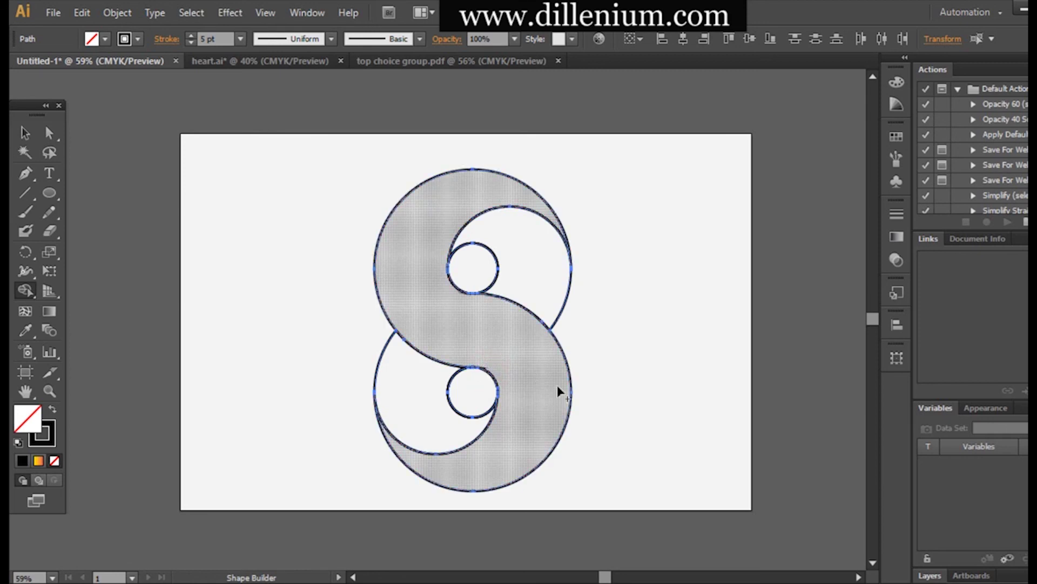
pyautogui.click(25, 133)
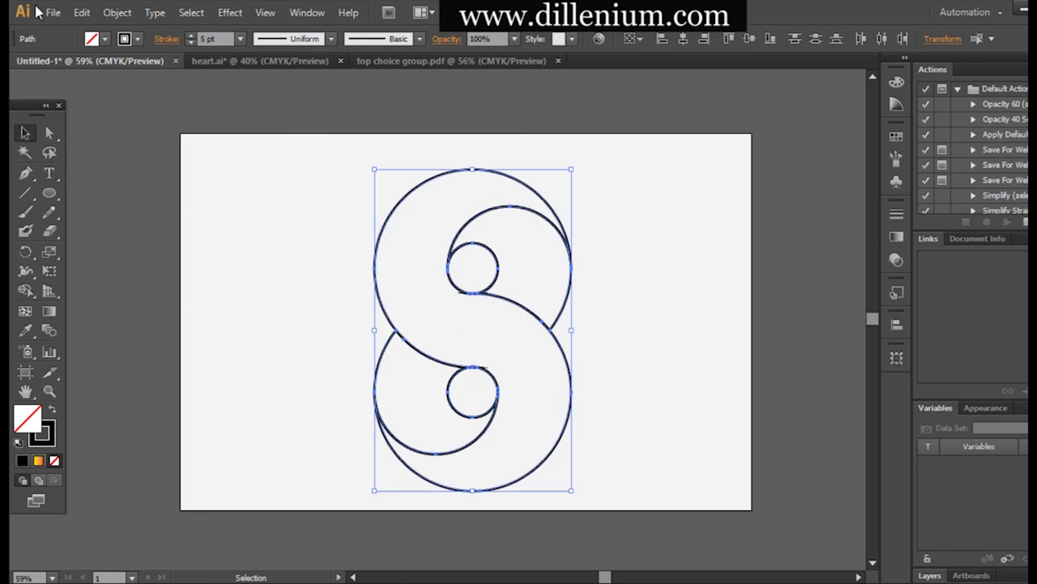
# Fill the S shape with the Orange, Yellow gradient swatch.
pyautogui.click(91, 39)
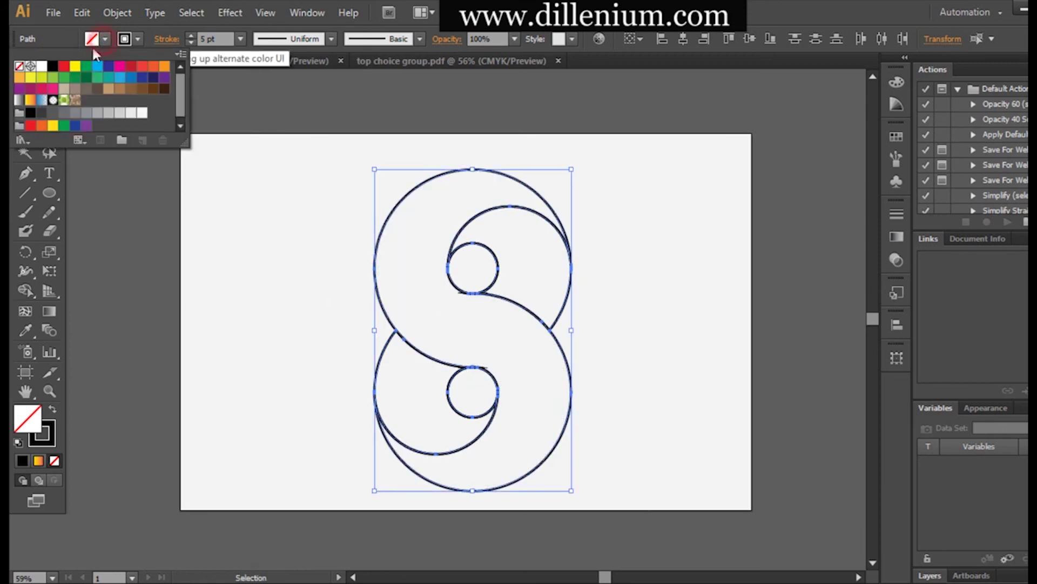
pyautogui.click(30, 100)
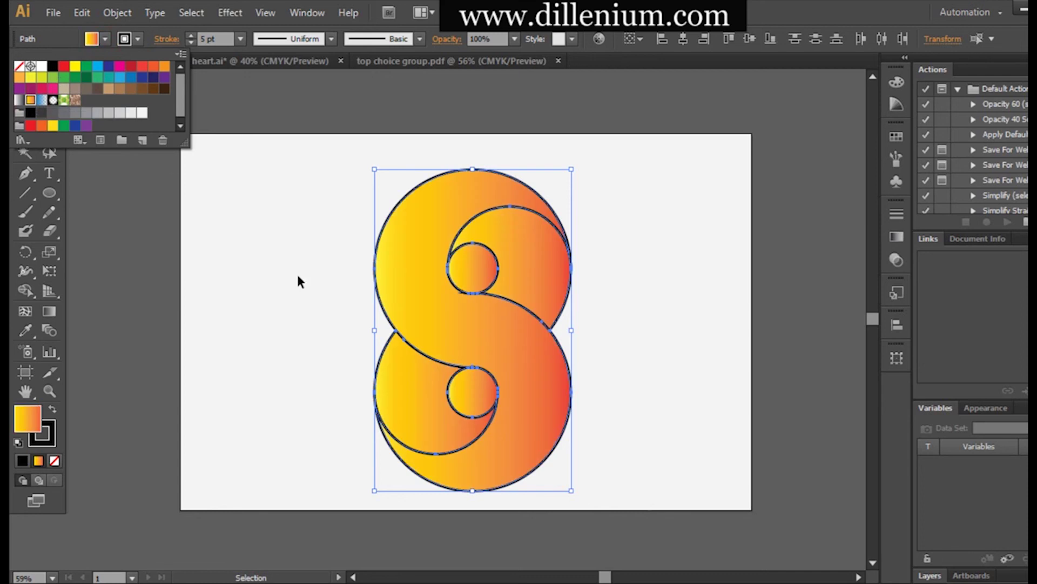
pyautogui.click(307, 305)
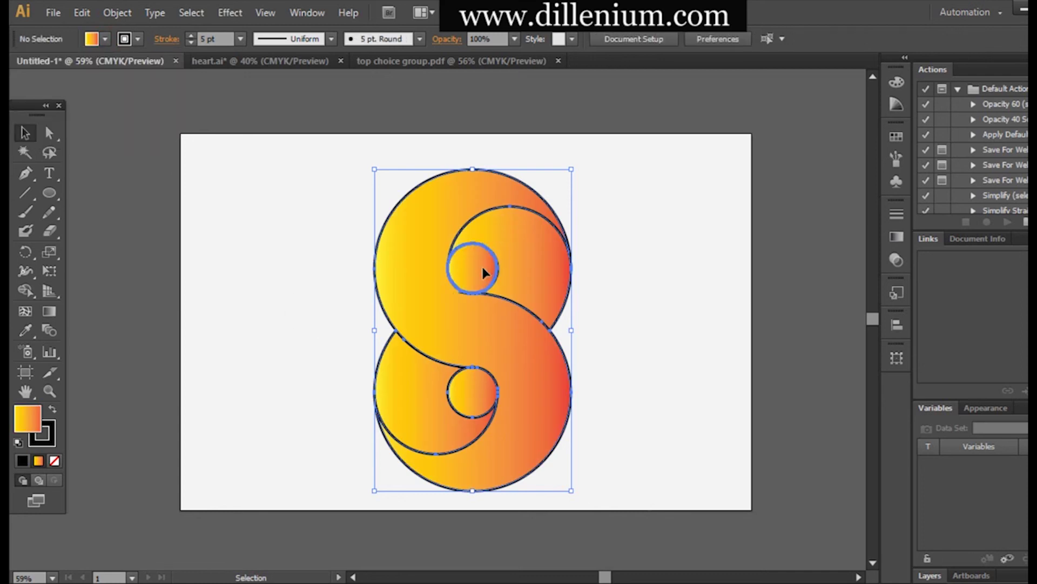
pyautogui.press('Delete')
pyautogui.hotkey('ctrl', 'z')
# Delete the upper and lower small inner circles to leave holes in the S.
pyautogui.click(682, 297)
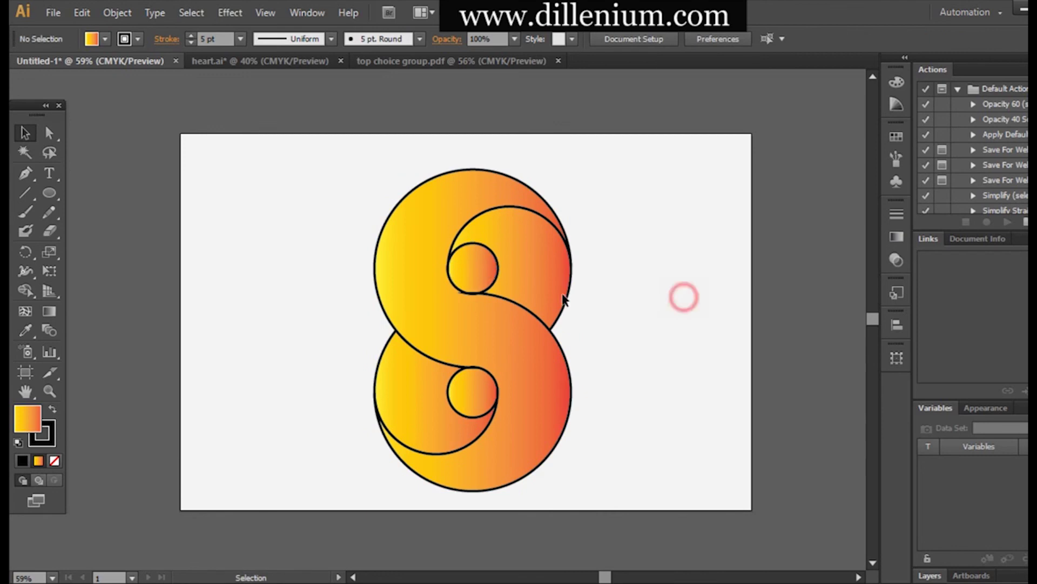
pyautogui.click(475, 270)
pyautogui.press('Delete')
pyautogui.click(470, 393)
pyautogui.press('Delete')
pyautogui.click(562, 285)
# Drag a diagonal gradient across both selected crescents with the Gradient tool.
pyautogui.keyDown('shift'); pyautogui.click(404, 408); pyautogui.keyUp('shift')
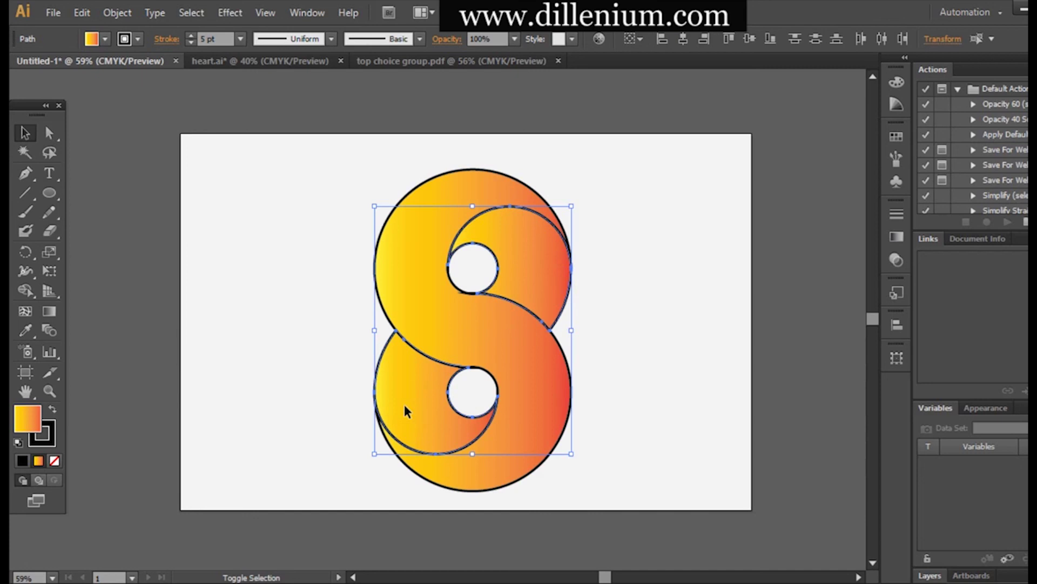
pyautogui.click(49, 312)
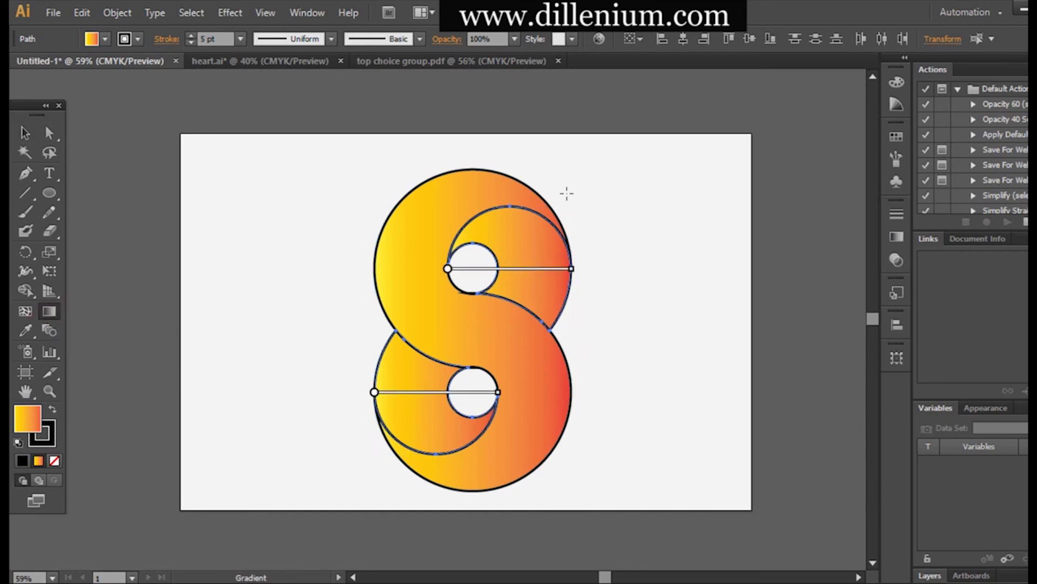
pyautogui.moveTo(557, 196); pyautogui.dragTo(360, 382)
pyautogui.moveTo(315, 429); pyautogui.dragTo(311, 427)
pyautogui.click(25, 133)
# Set the stroke to None on every shape of the logo.
pyautogui.click(204, 180)
pyautogui.moveTo(316, 157); pyautogui.dragTo(614, 507)
pyautogui.click(40, 442)
pyautogui.click(54, 460)
pyautogui.click(183, 373)
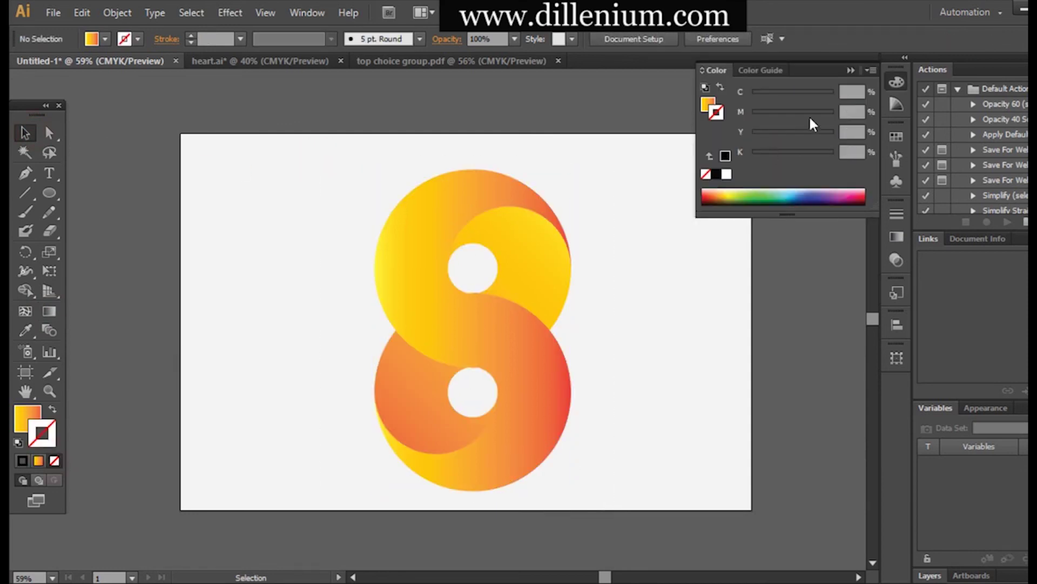
pyautogui.click(849, 71)
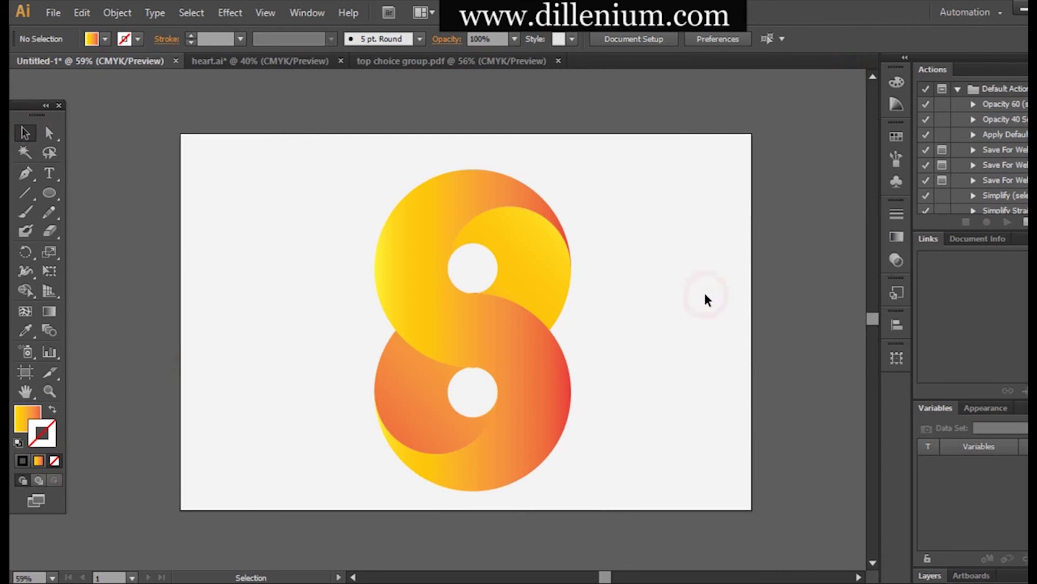